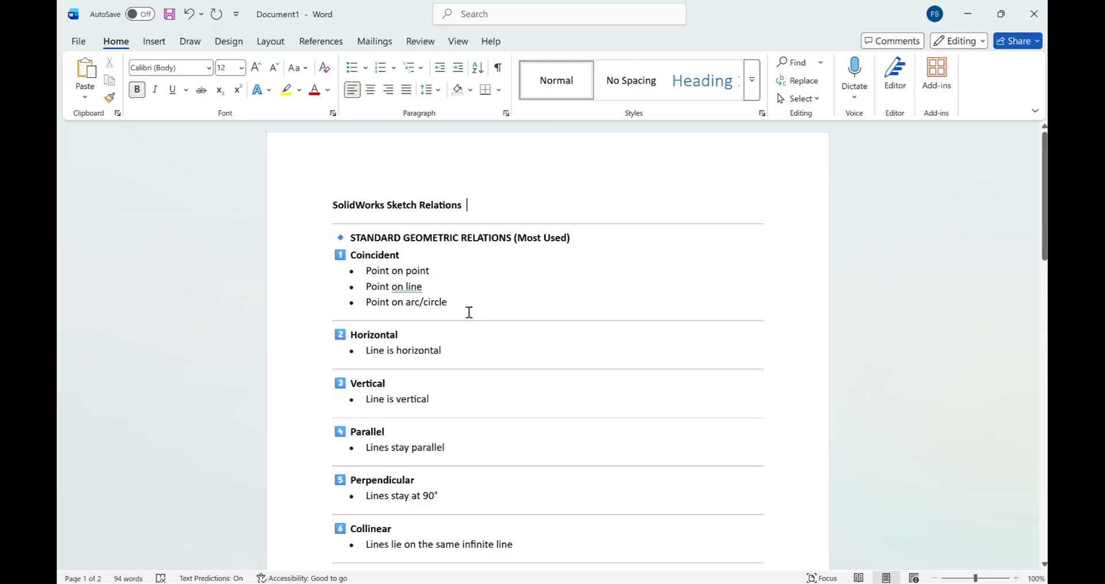
Read through the document's list of ten standard geometric sketch relations, from Coincident to Fix.
scroll(469, 312, "down", 1)
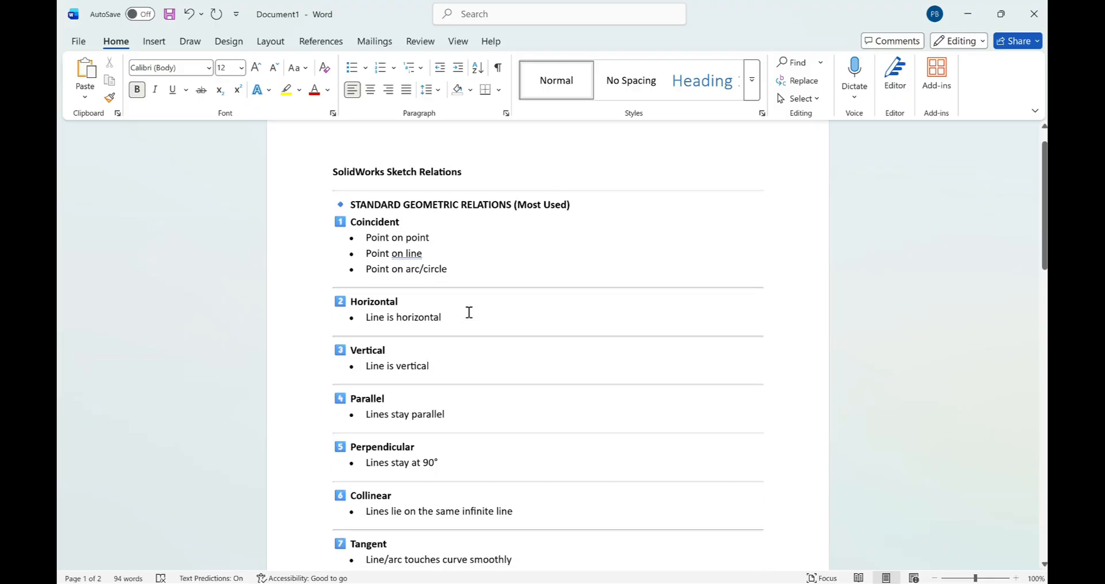
scroll(394, 347, "down", 3)
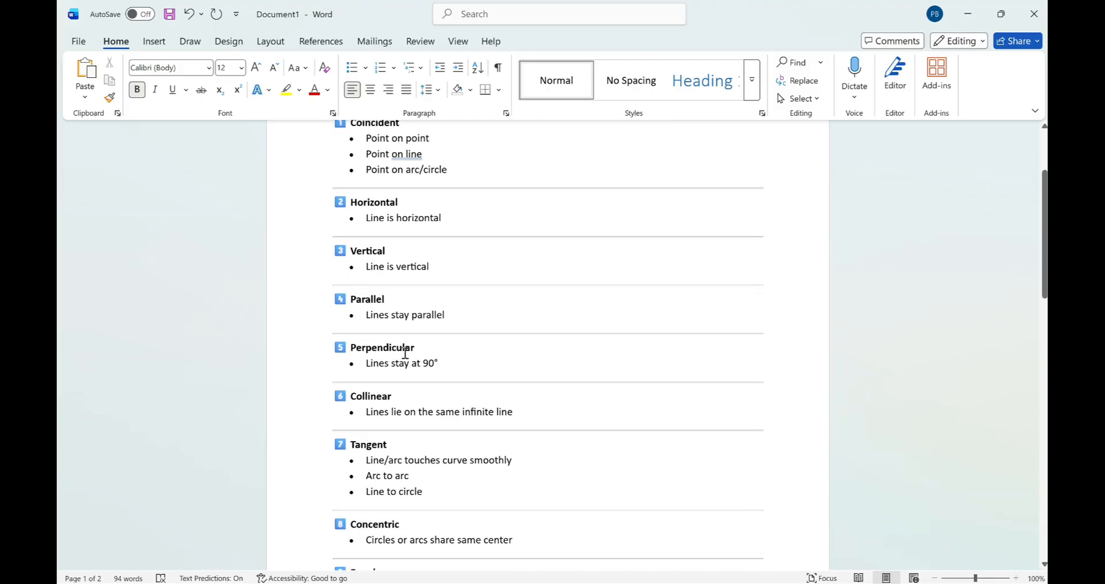
scroll(405, 353, "down", 2)
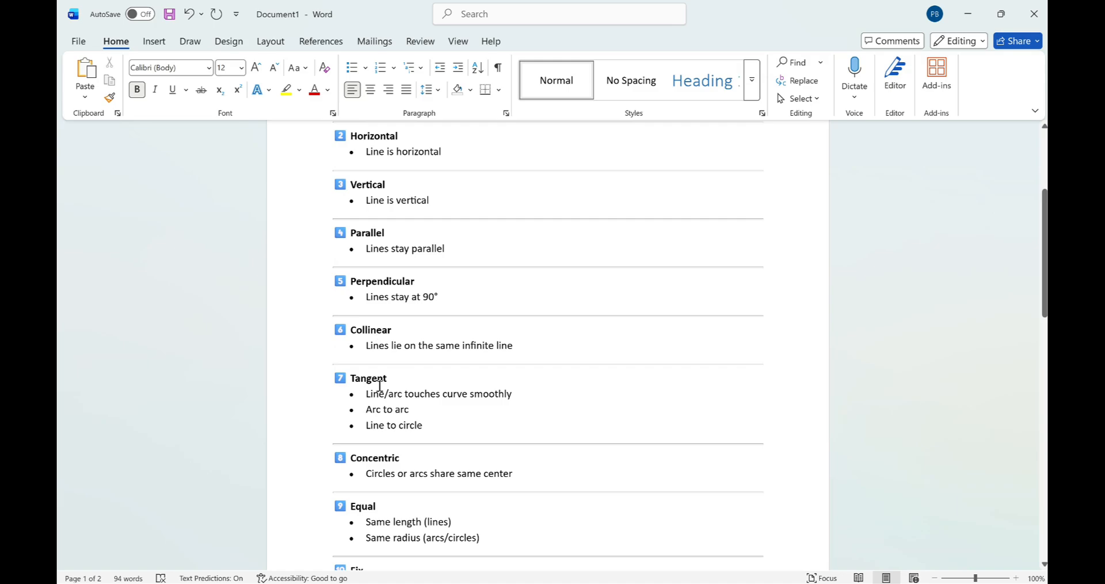
scroll(407, 386, "down", 2)
scroll(397, 449, "down", 3)
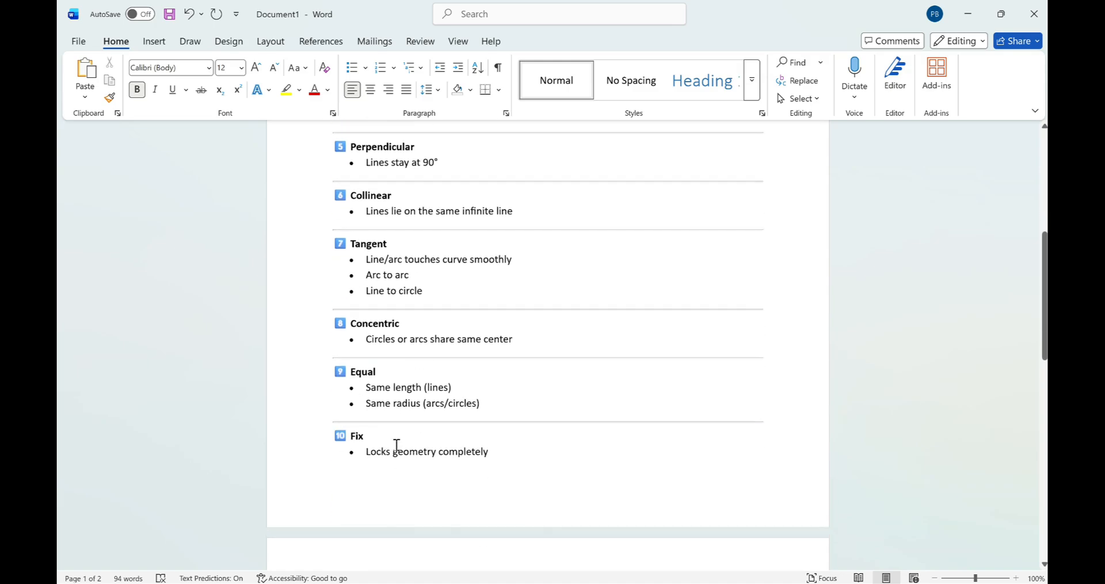
scroll(438, 431, "up", 11)
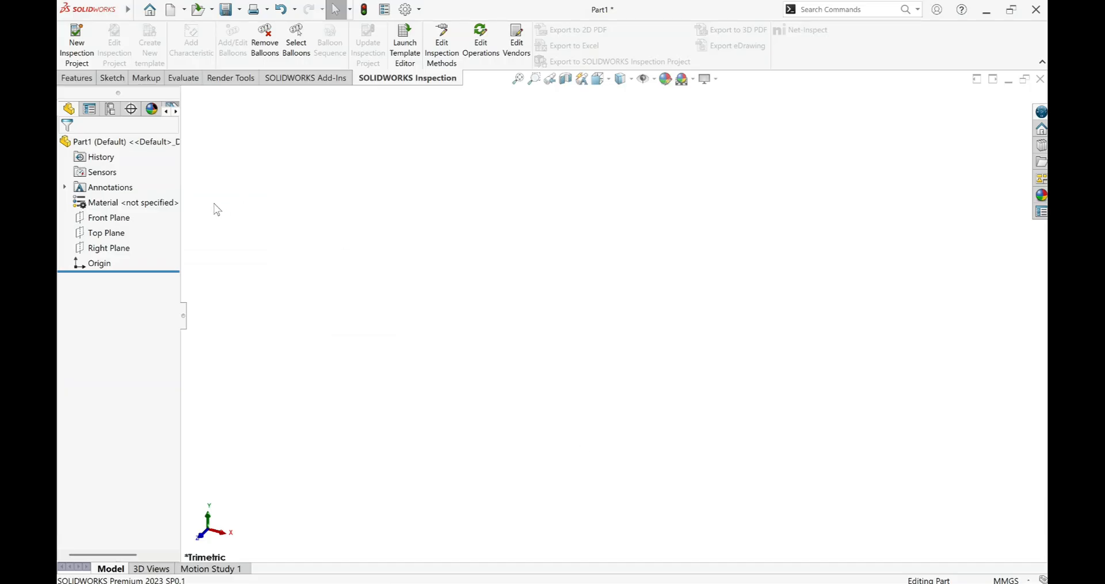
Start a sketch on the Front Plane and draw a slightly tilted line about 59 mm long upward from the origin.
left_click(108, 218)
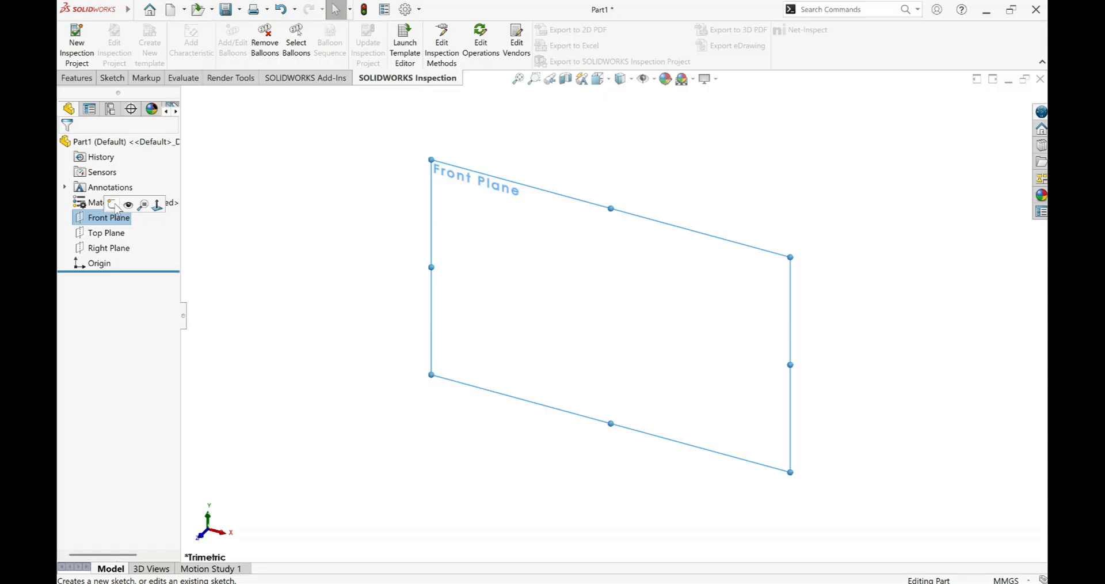
left_click(115, 206)
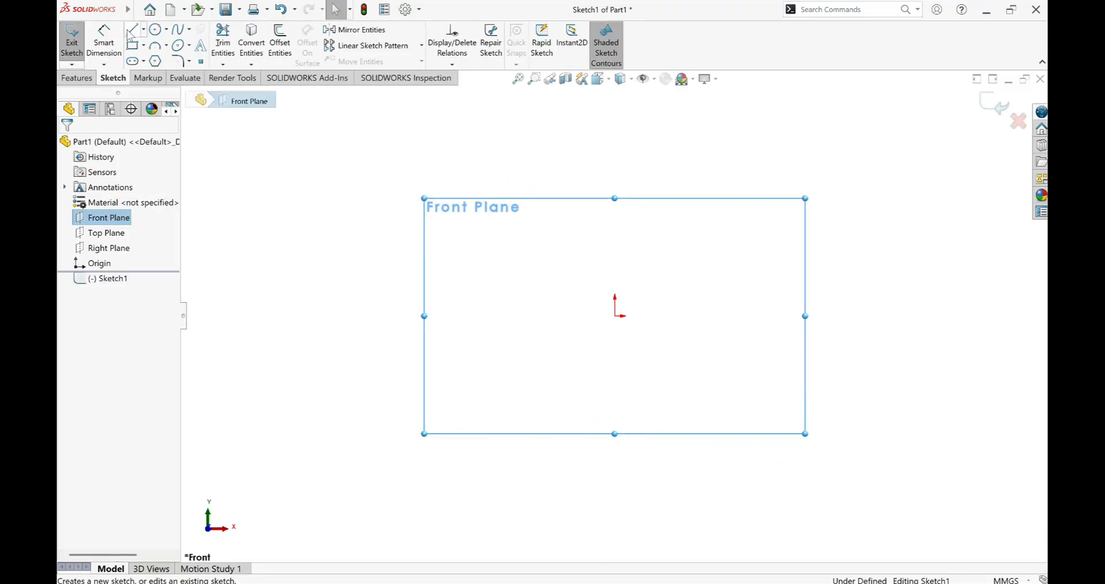
left_click(131, 32)
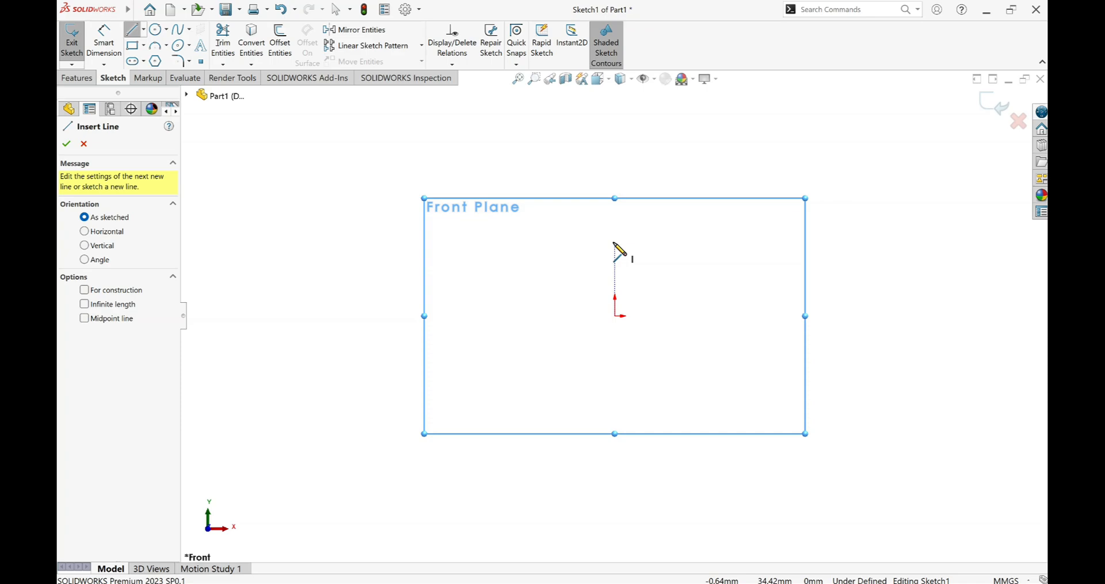
left_click(615, 315)
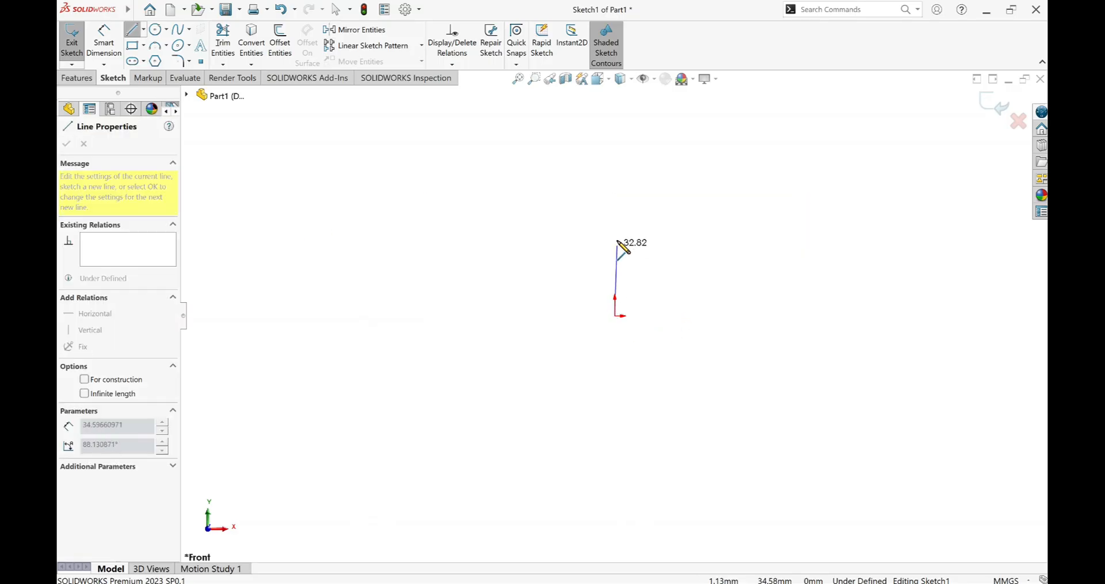
left_click(607, 192)
right_click(606, 190)
left_click(624, 202)
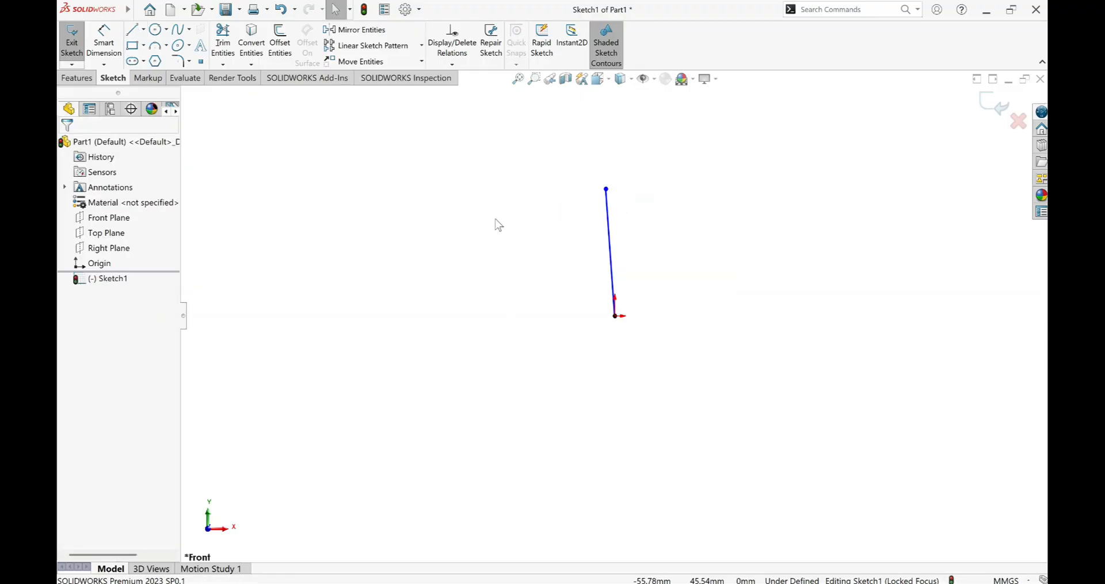
Add a Vertical relation to the slightly tilted line using Add Relation.
left_click(611, 242)
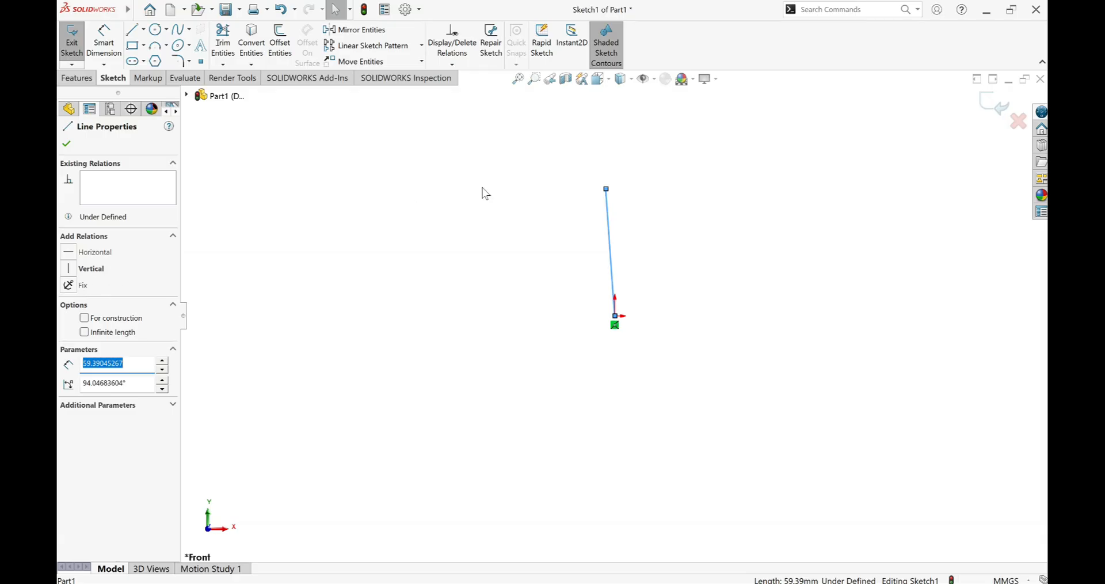
left_click(452, 65)
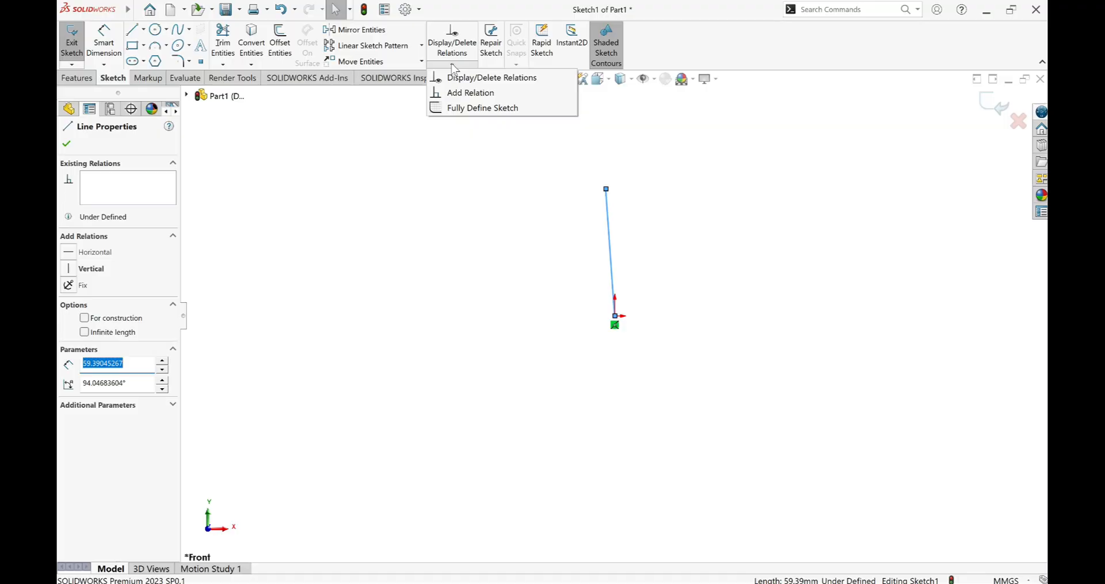
left_click(455, 93)
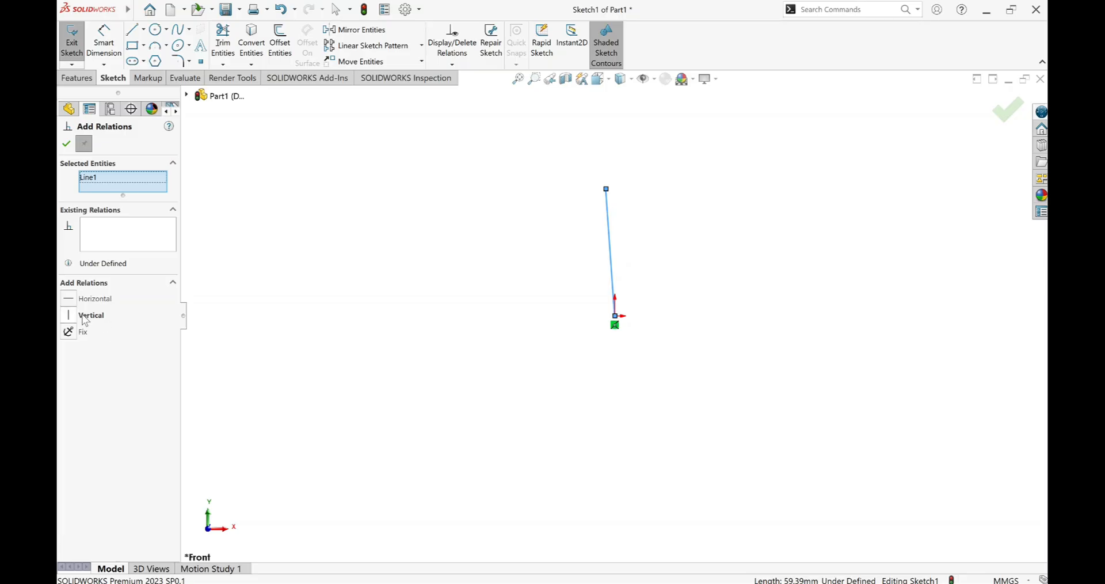
left_click(85, 317)
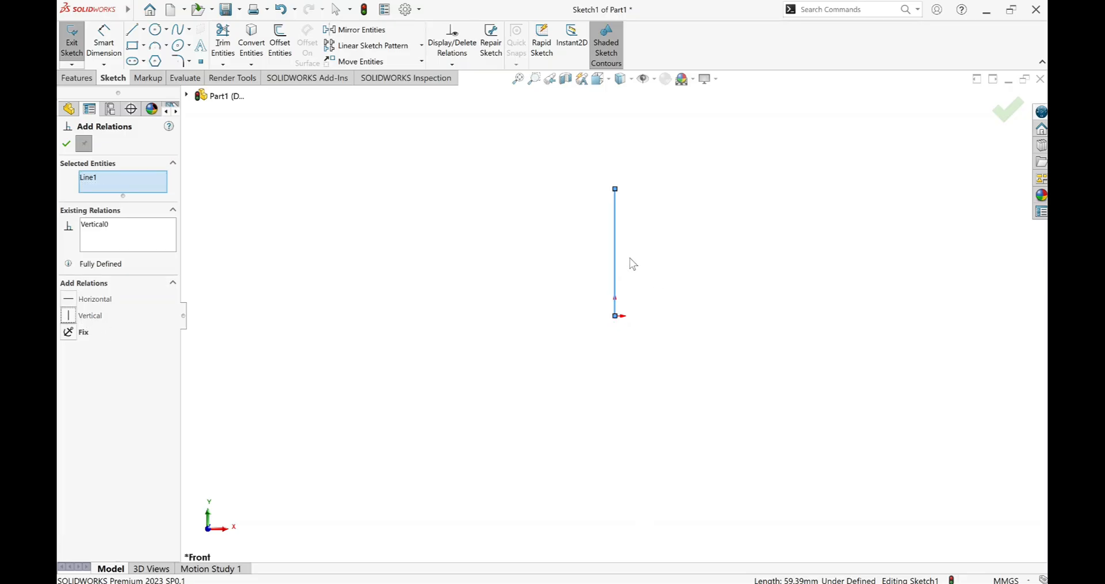
left_click(615, 250)
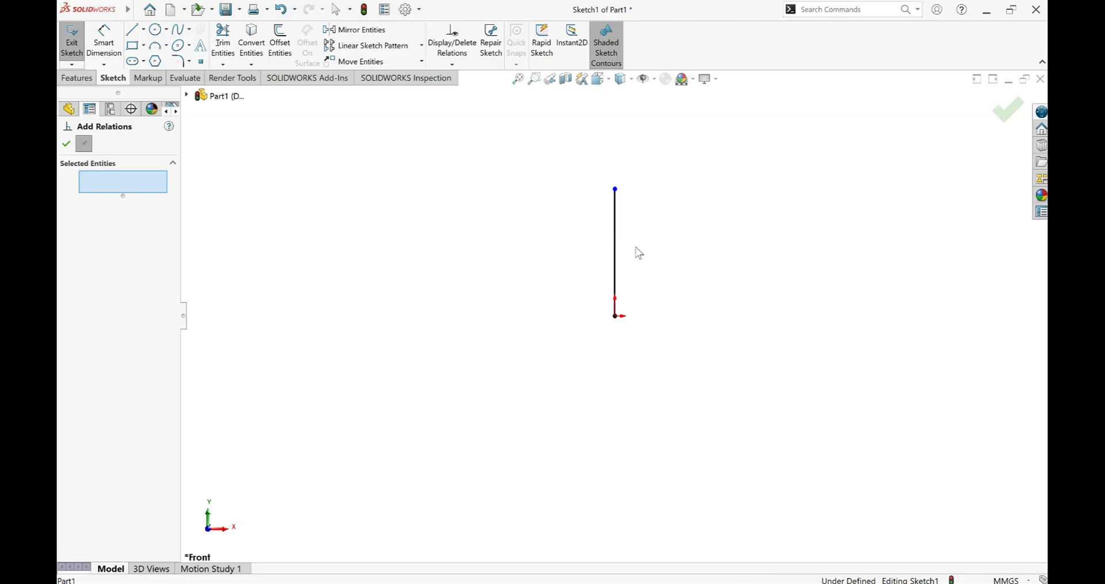
left_click(66, 146)
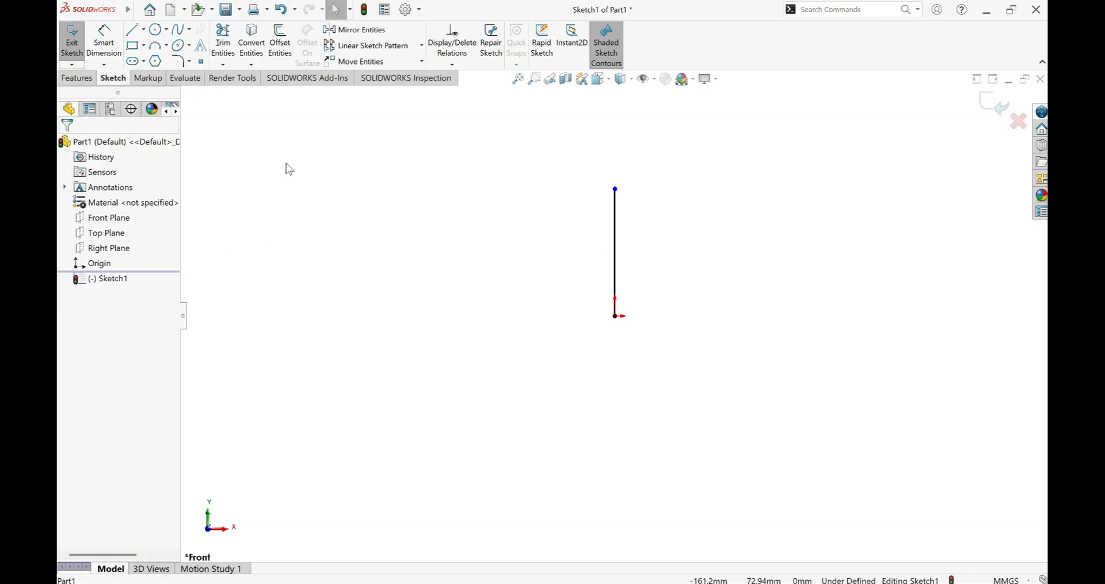
Stretch the vertical line to about 76 mm by moving its upper endpoint upward.
left_click(616, 242)
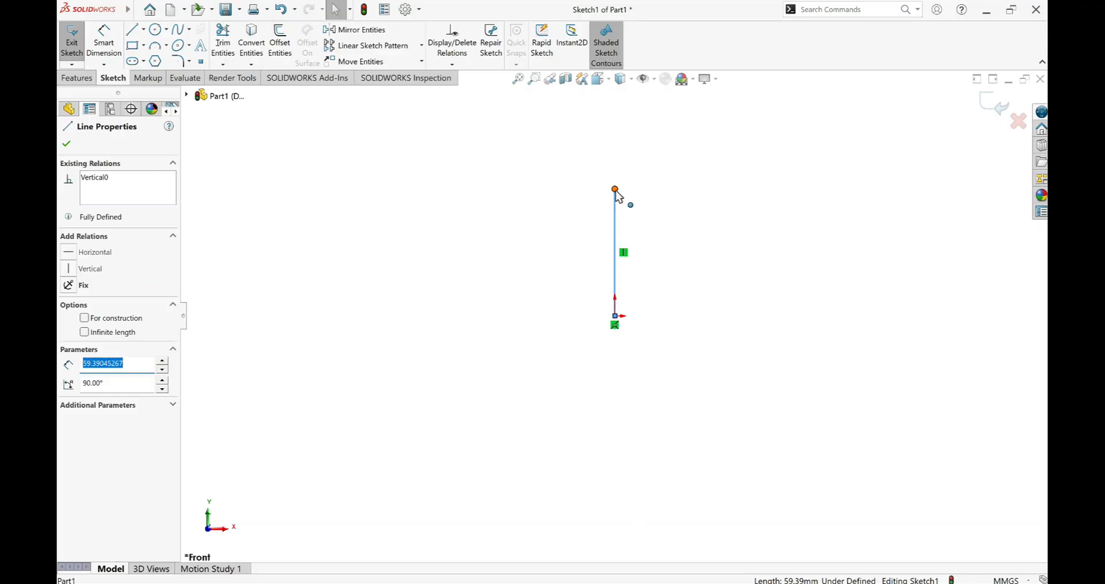
left_click_drag(616, 191, 619, 153)
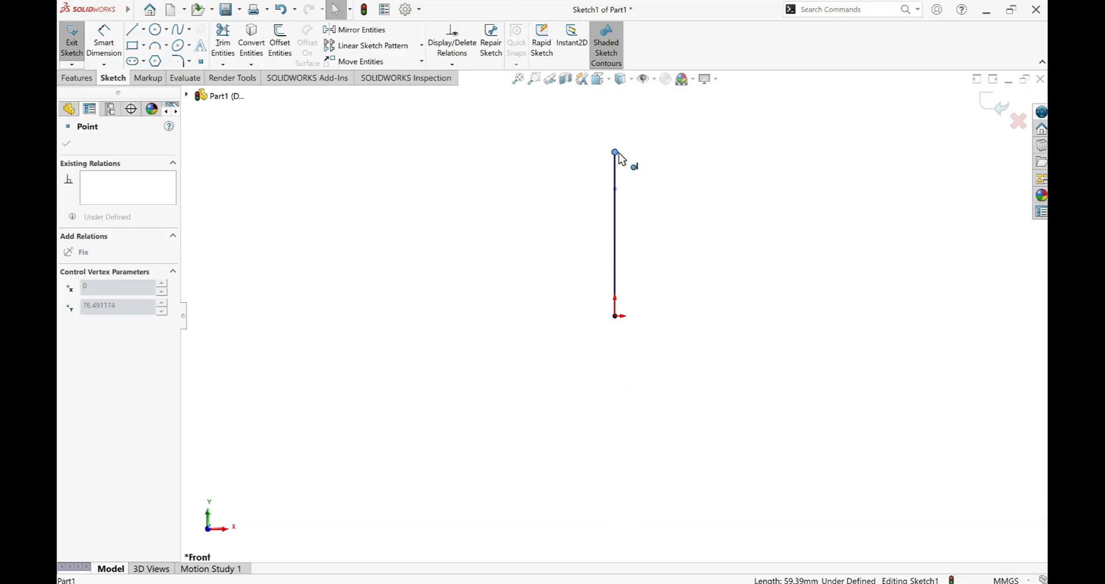
left_click(688, 170)
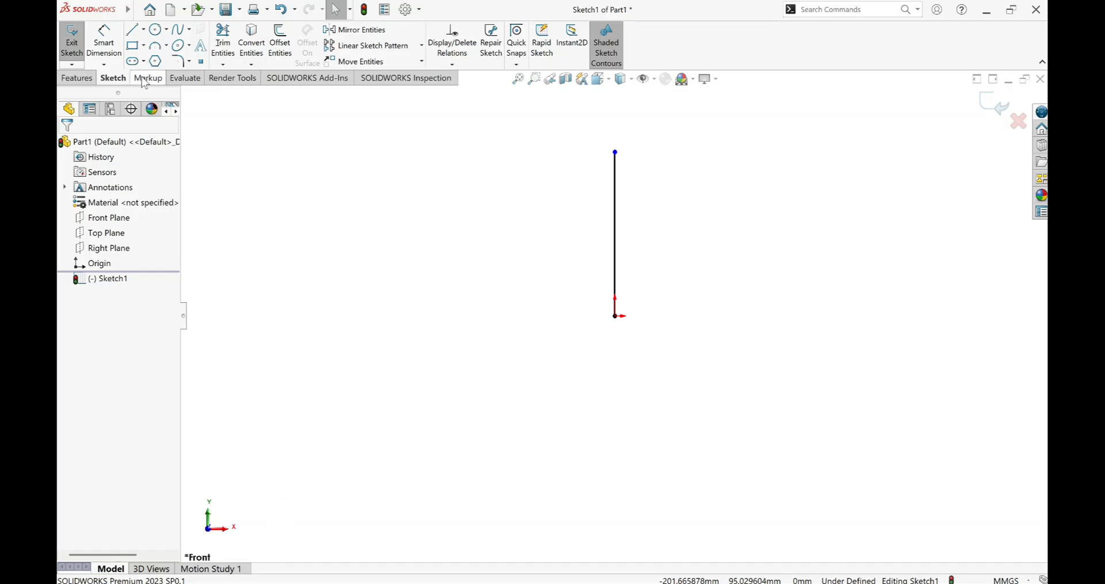
Dimension the vertical line's length with Smart Dimension and set it to 75 mm.
left_click(104, 40)
left_click(616, 218)
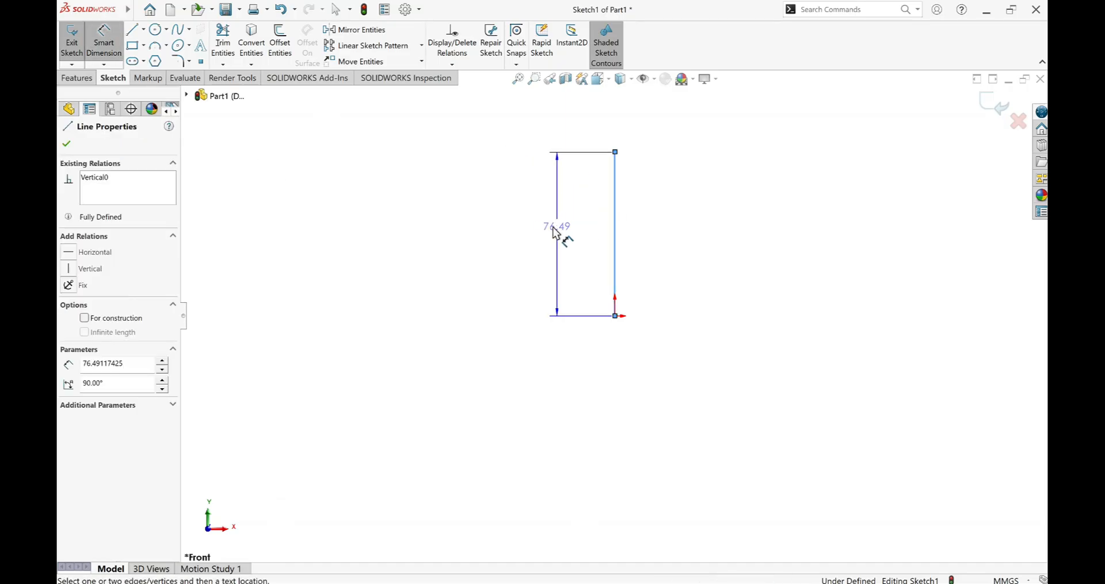
left_click(553, 230)
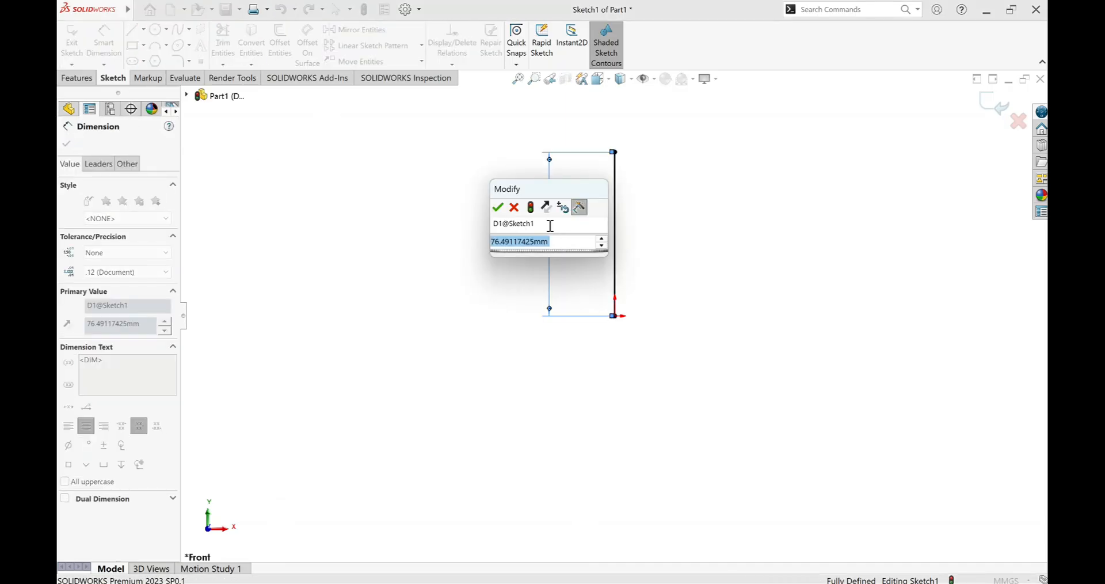
type("75")
key("Return")
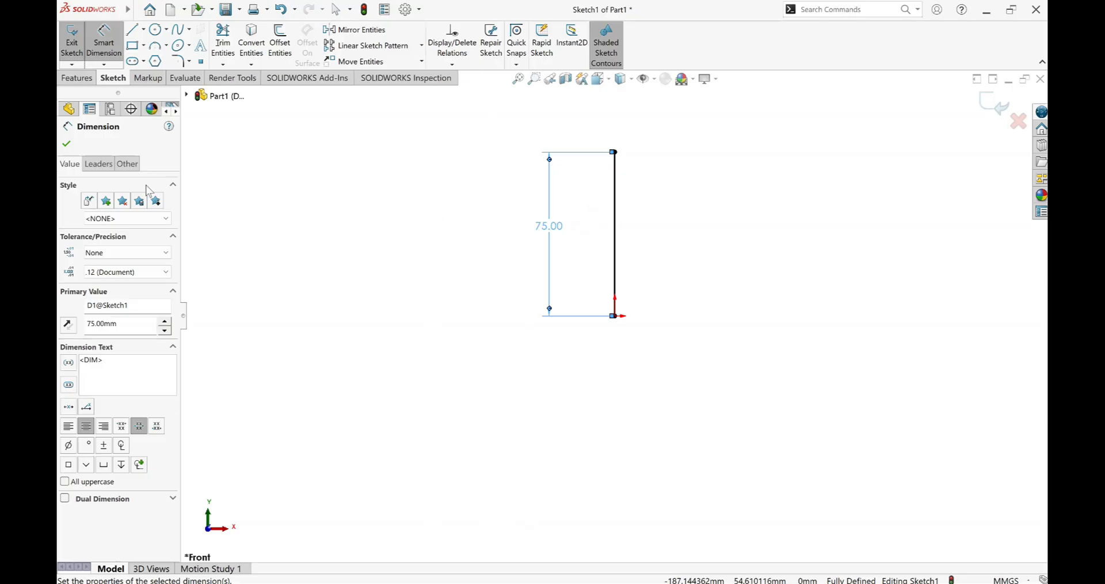
left_click(67, 143)
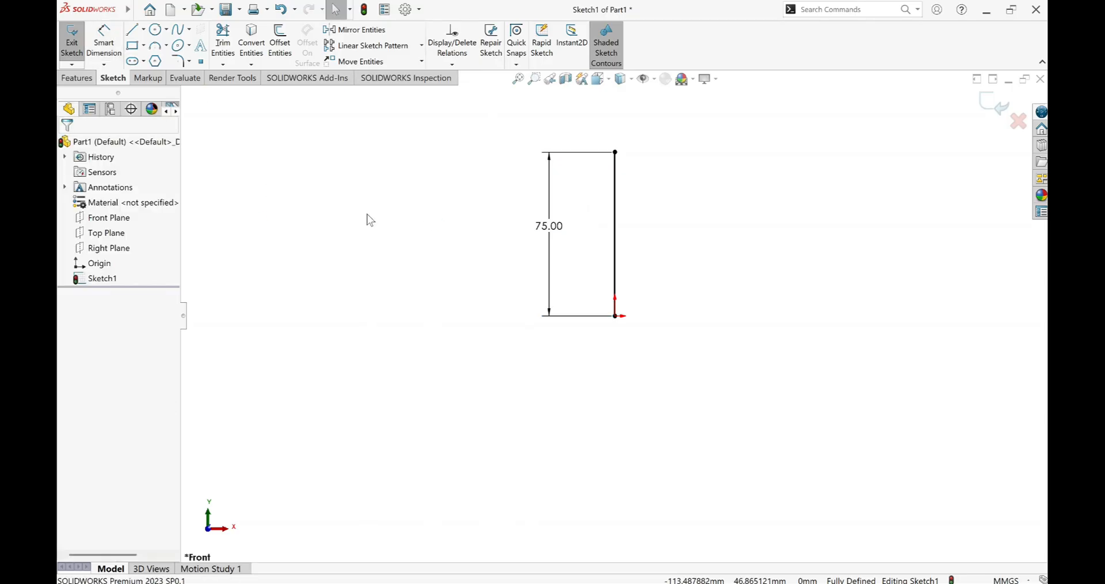
Delete the line's 75 mm length dimension and its Vertical relation.
left_click(553, 229)
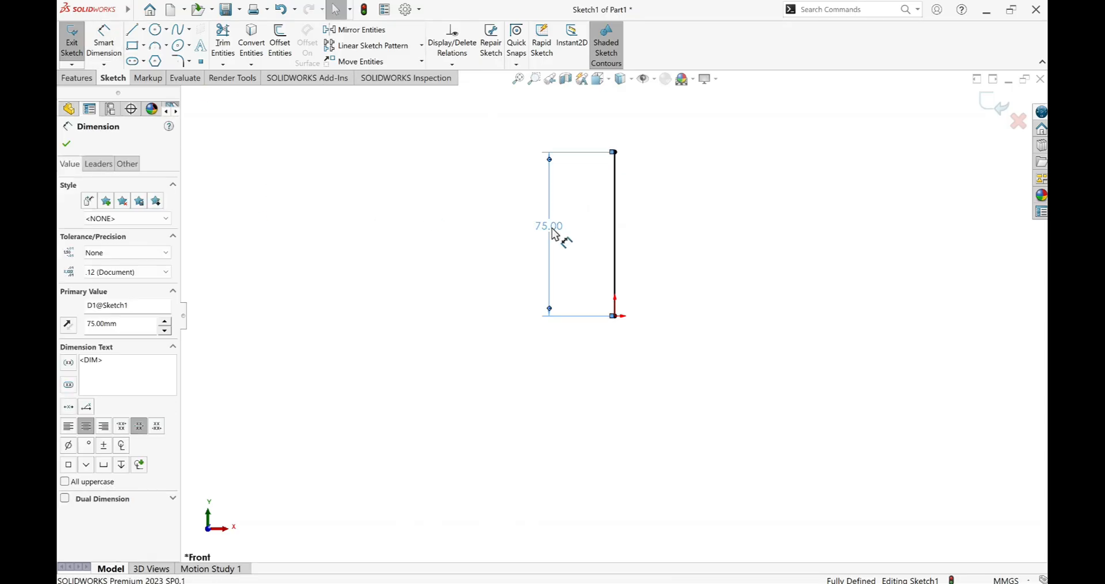
key("Delete")
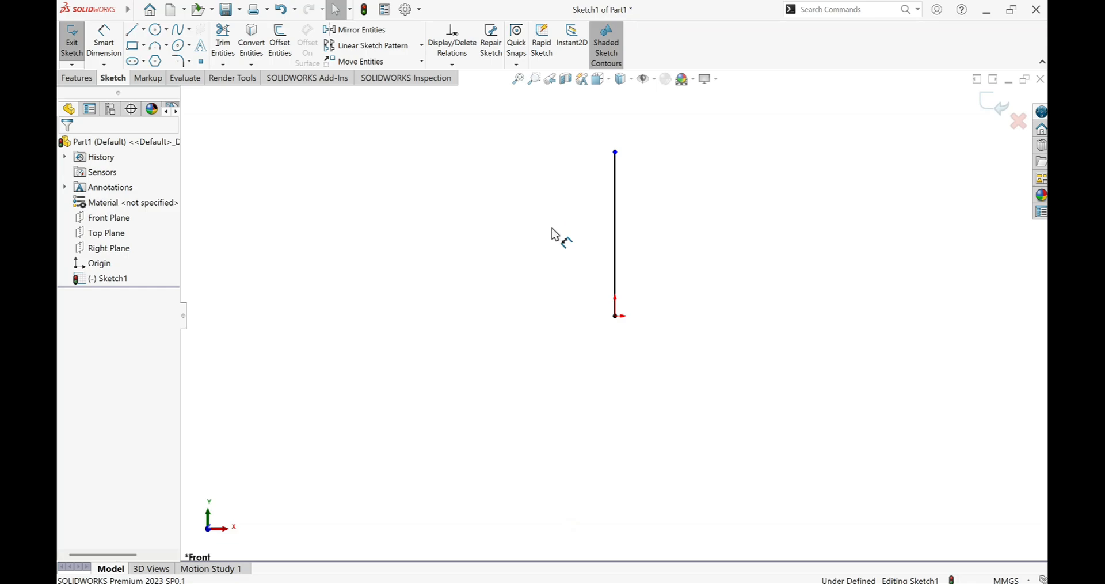
left_click(614, 236)
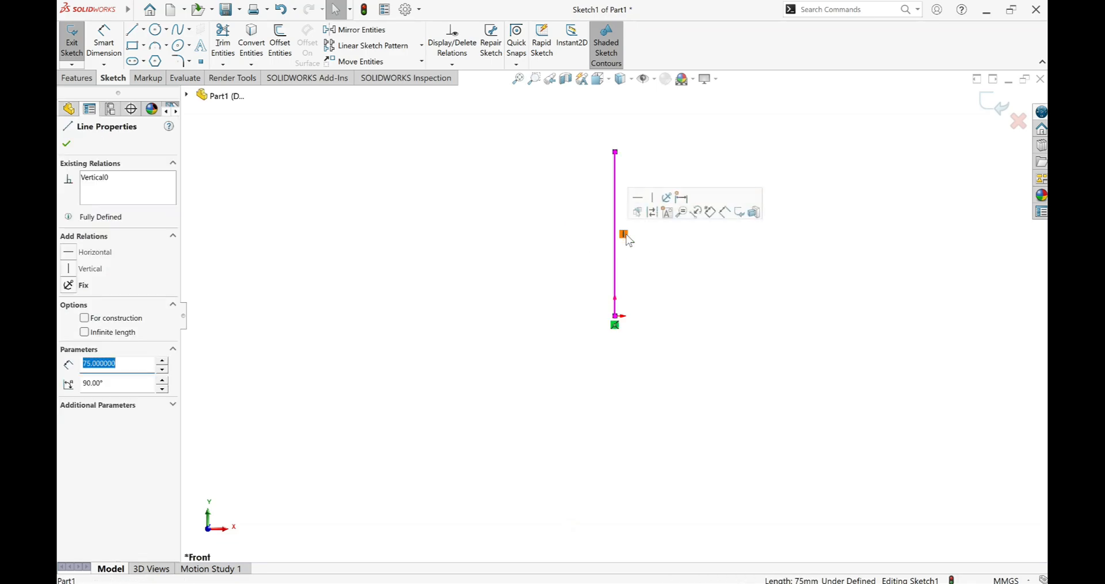
left_click(626, 235)
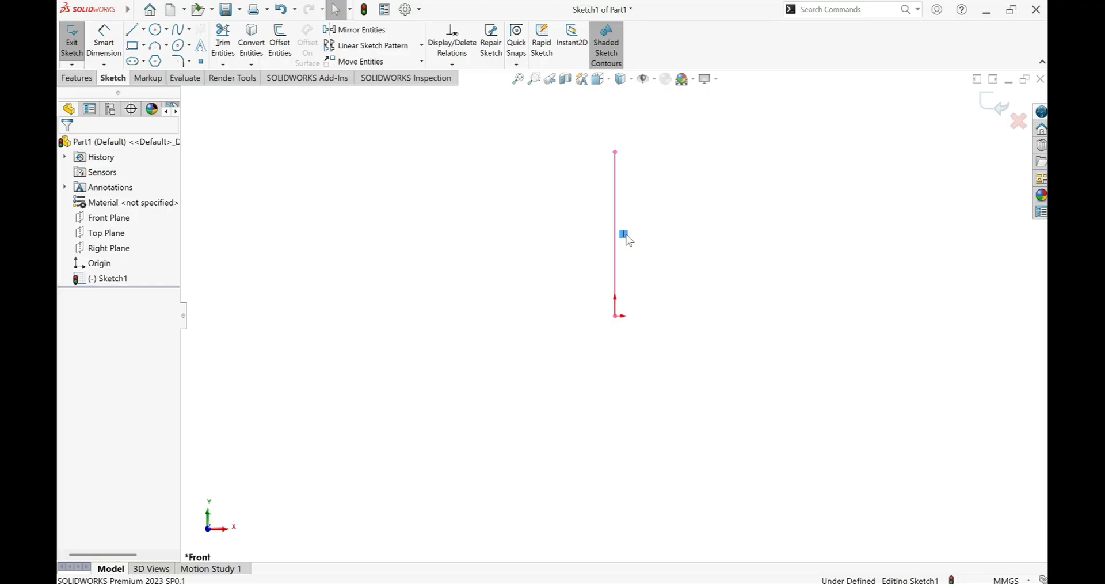
key("Delete")
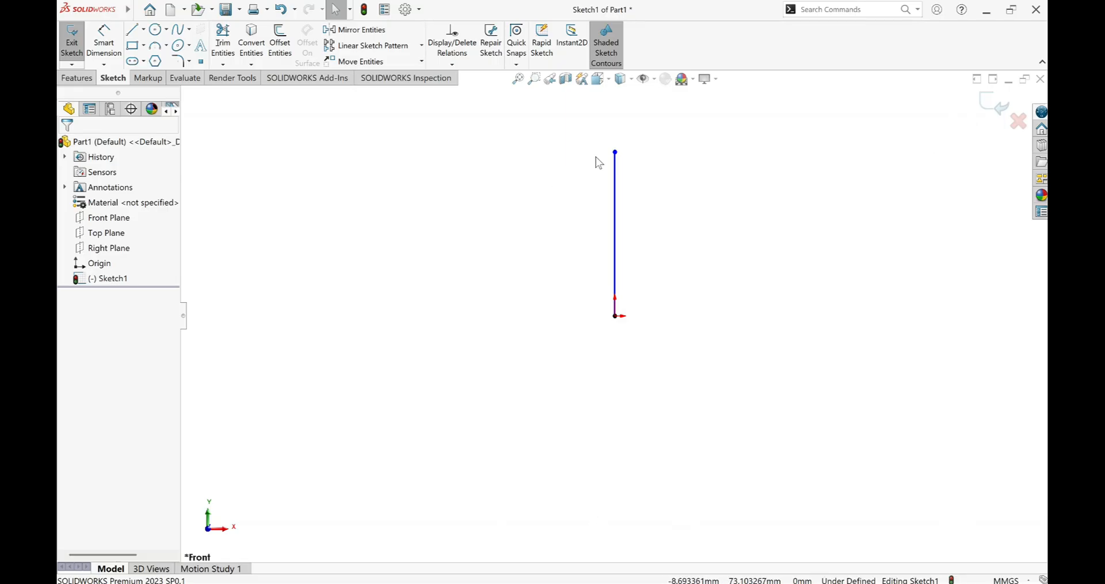
Tilt the line to the left by moving its upper endpoint while its lower end stays at the origin.
left_click_drag(616, 153, 590, 151)
left_click(540, 191)
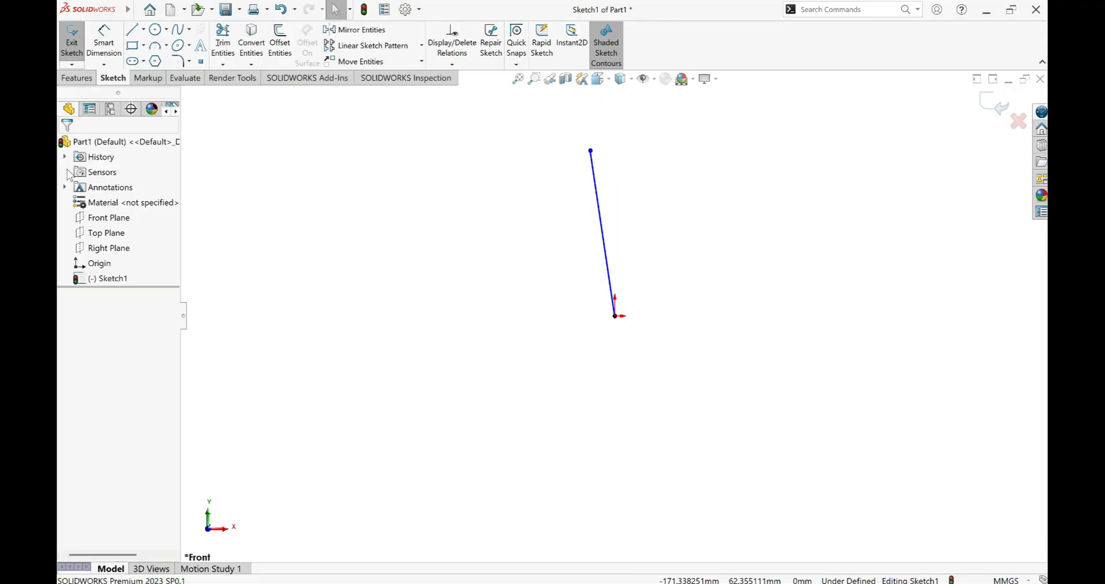
Sketch a second tilted line of similar length and slope to the left of the first one.
left_click(132, 29)
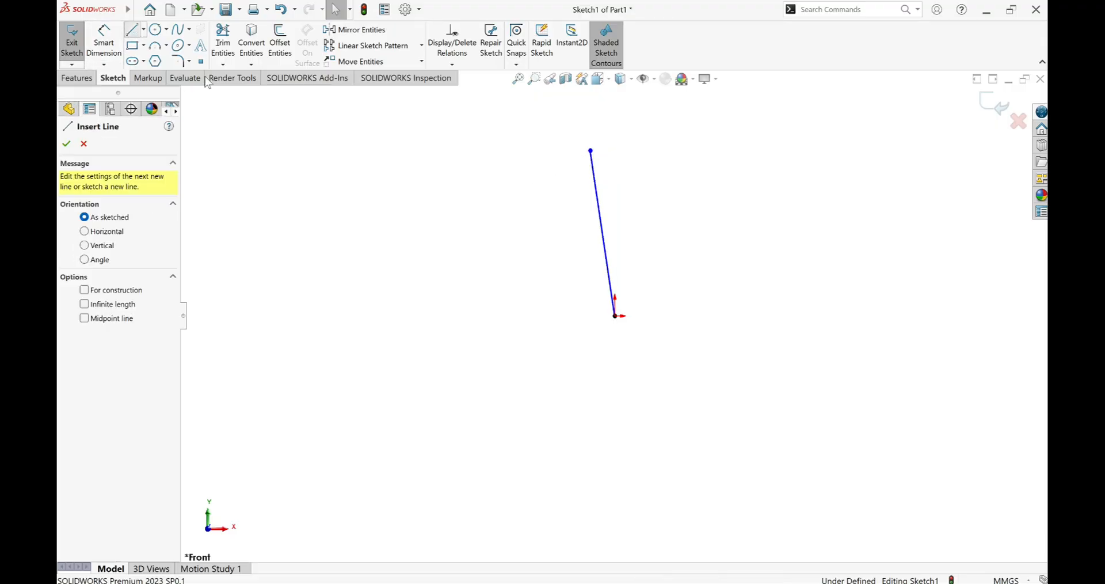
left_click_drag(485, 154, 512, 329)
right_click(512, 331)
left_click(533, 339)
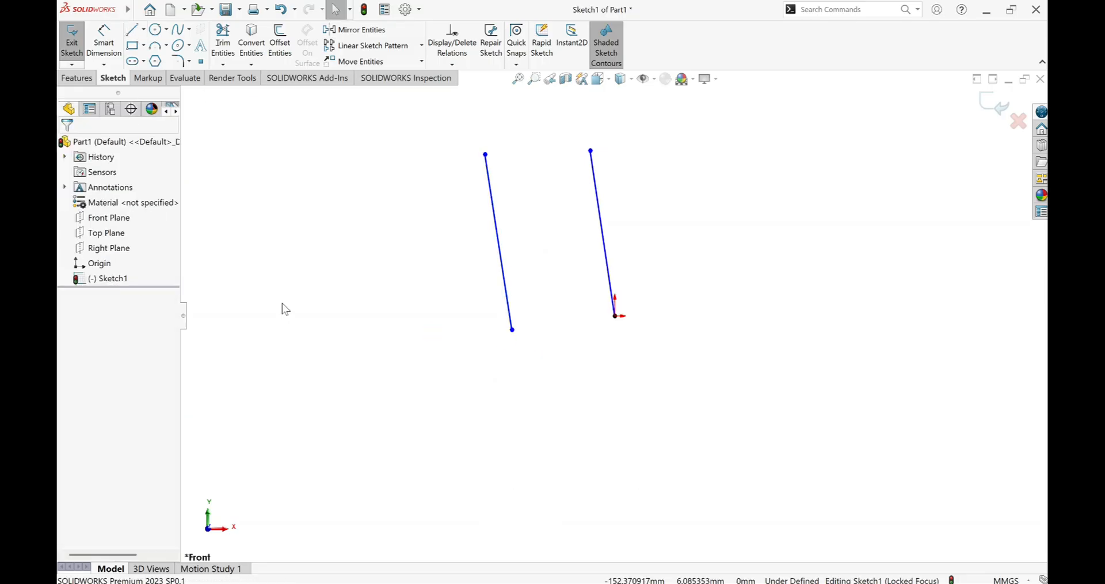
Add a Parallel relation between the two tilted lines using Add Relation.
left_click(452, 64)
left_click(460, 93)
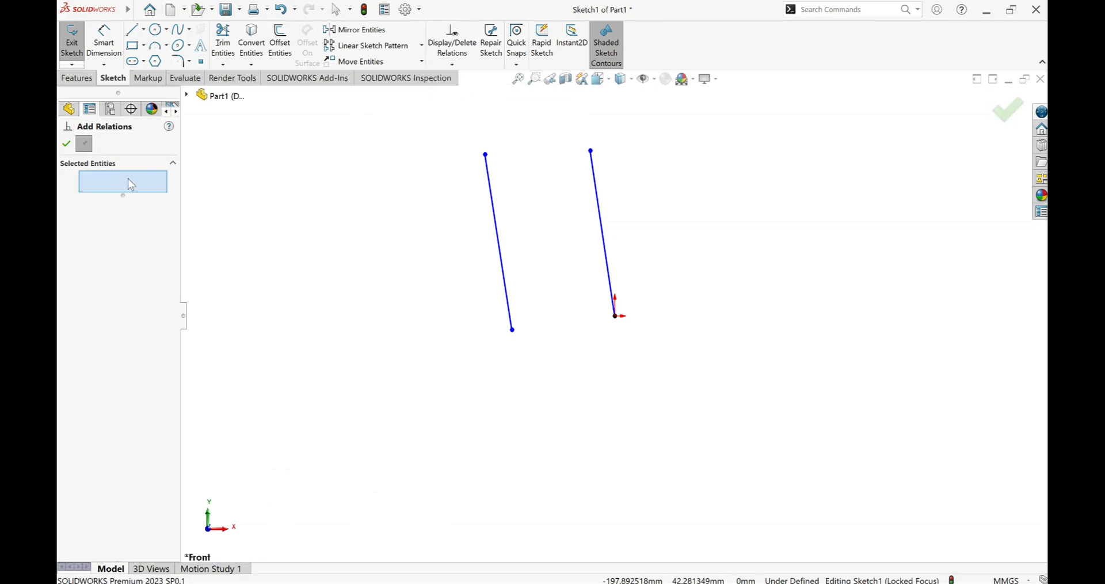
left_click(499, 233)
left_click(605, 226)
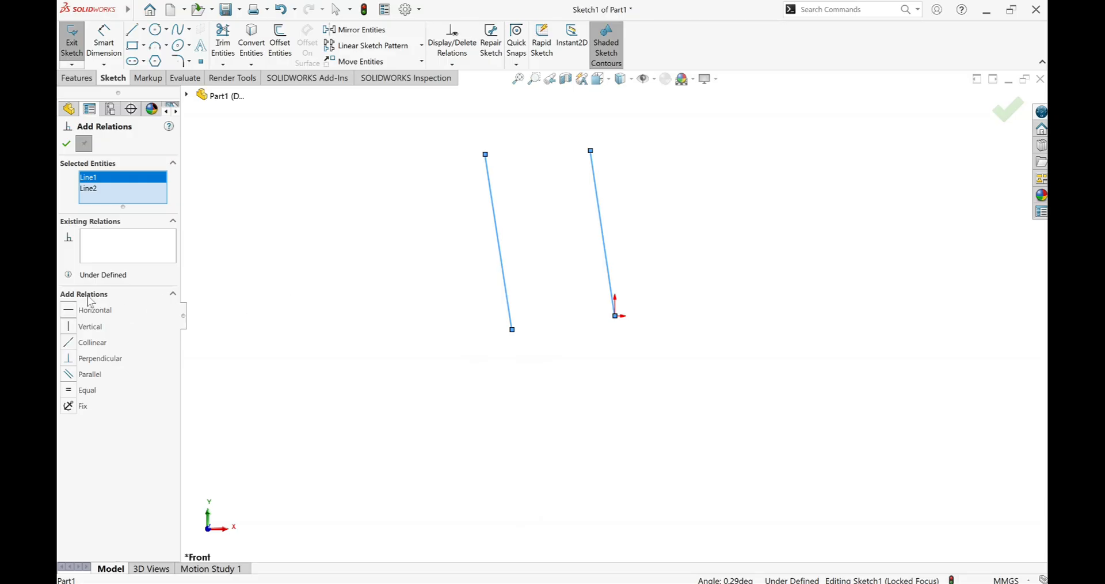
left_click(68, 376)
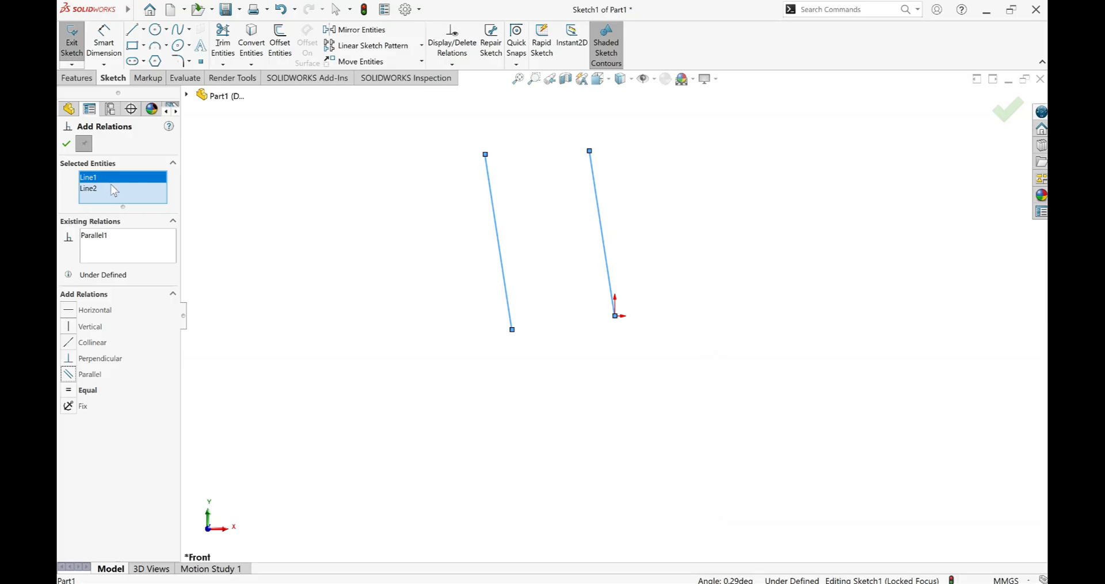
left_click(66, 144)
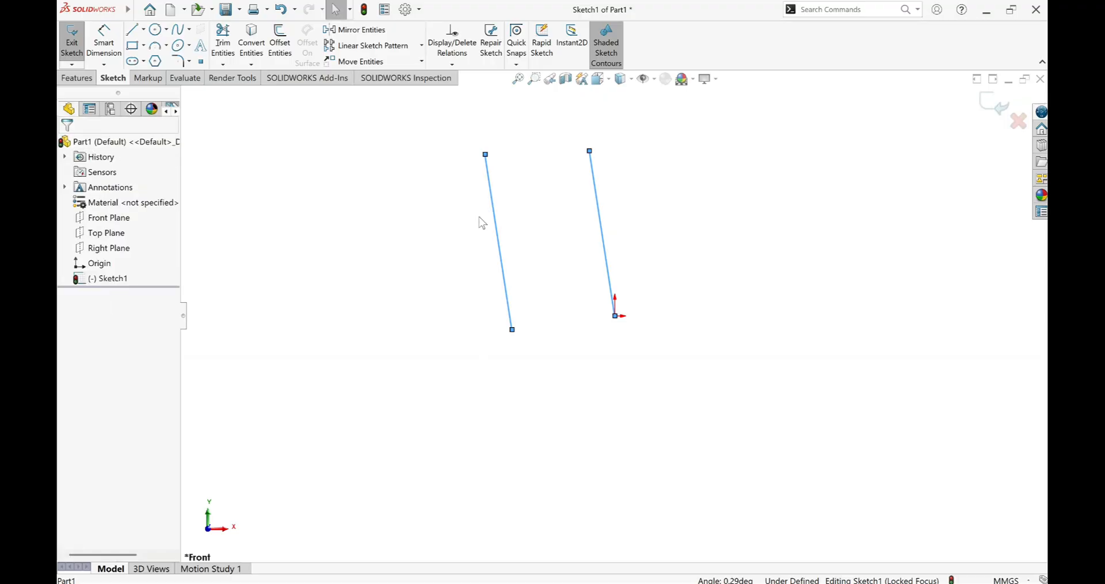
Delete the Parallel relation between the two tilted lines.
left_click(500, 224)
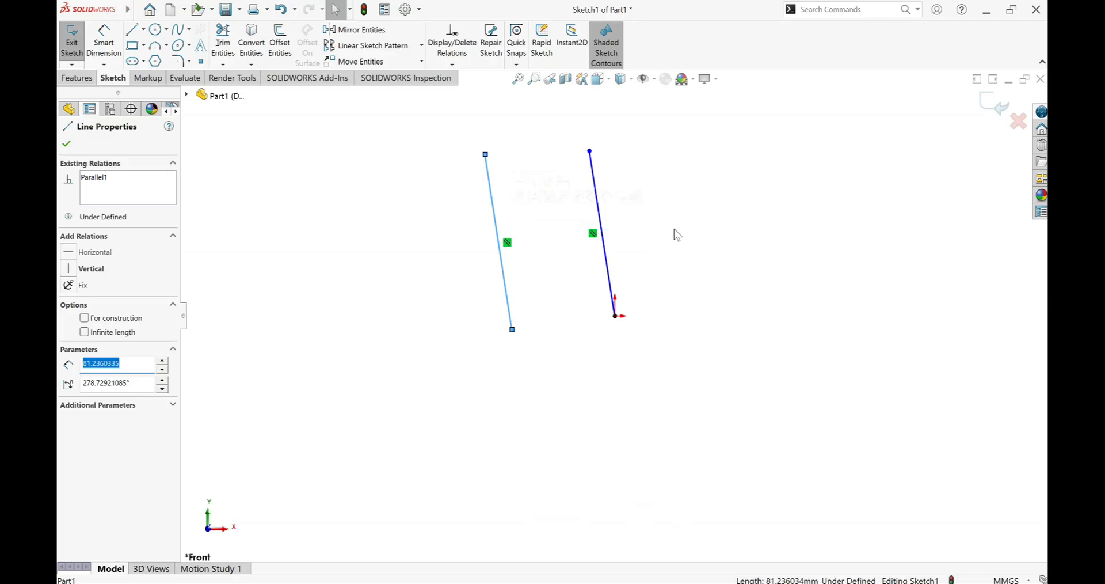
left_click(594, 236)
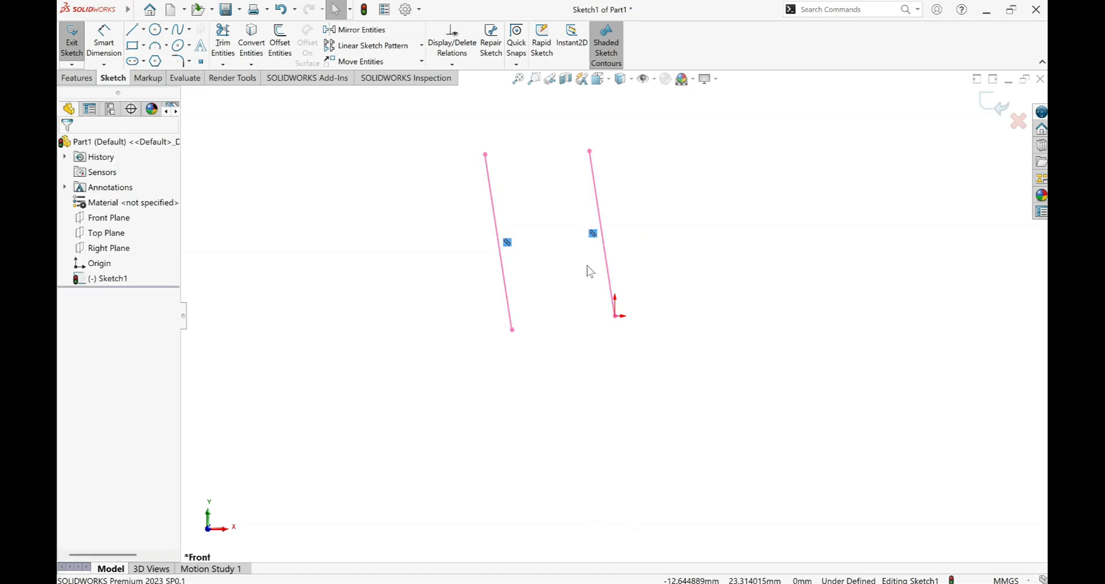
key("Escape")
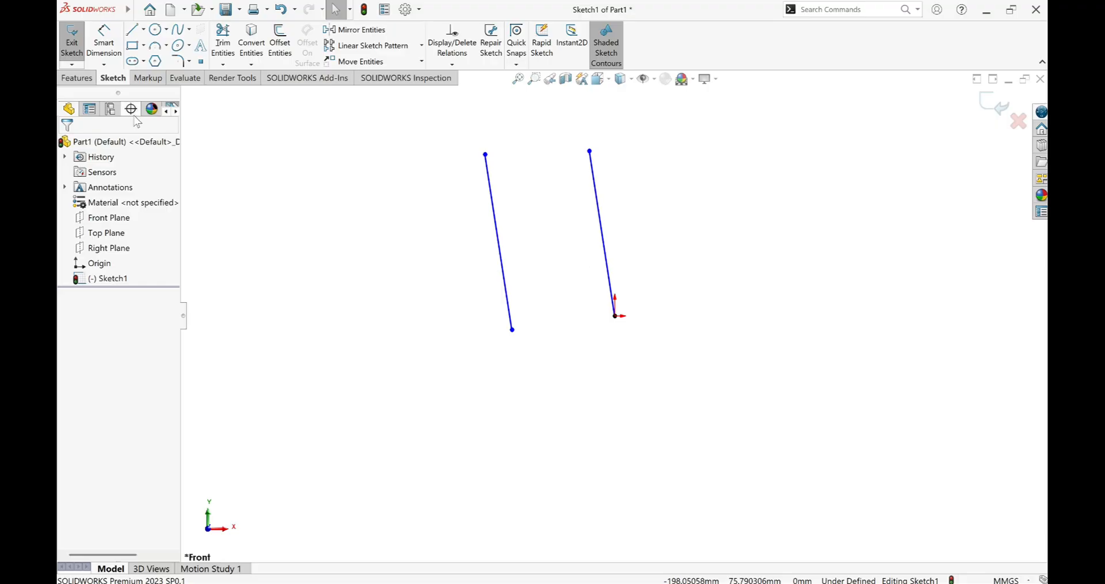
Sketch a circle with a radius of about 47 mm to the left of the two tilted lines.
left_click(155, 30)
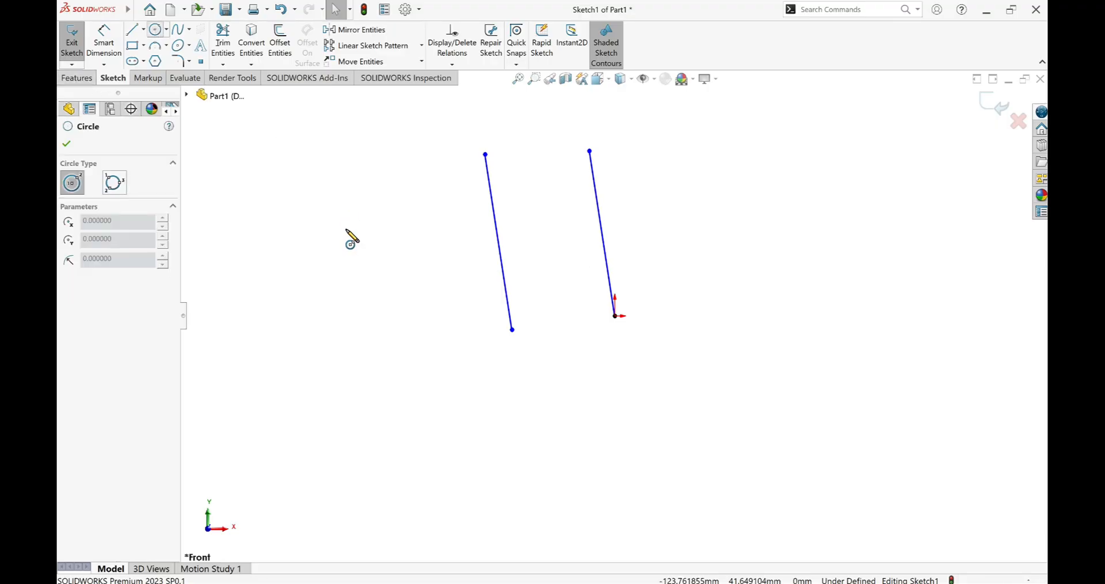
left_click(384, 288)
left_click(414, 387)
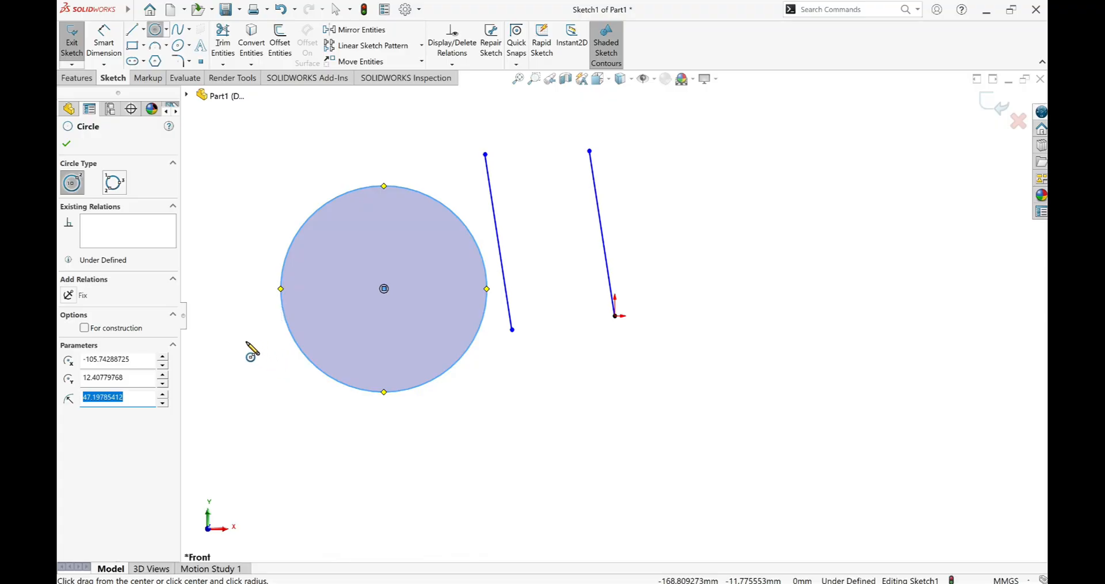
left_click(247, 341)
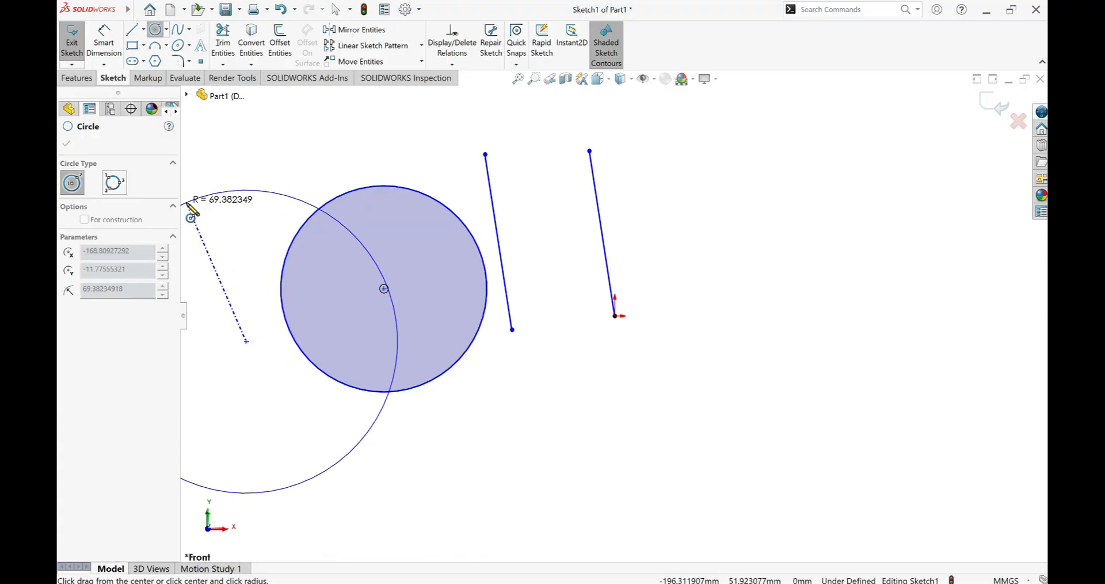
key("Escape")
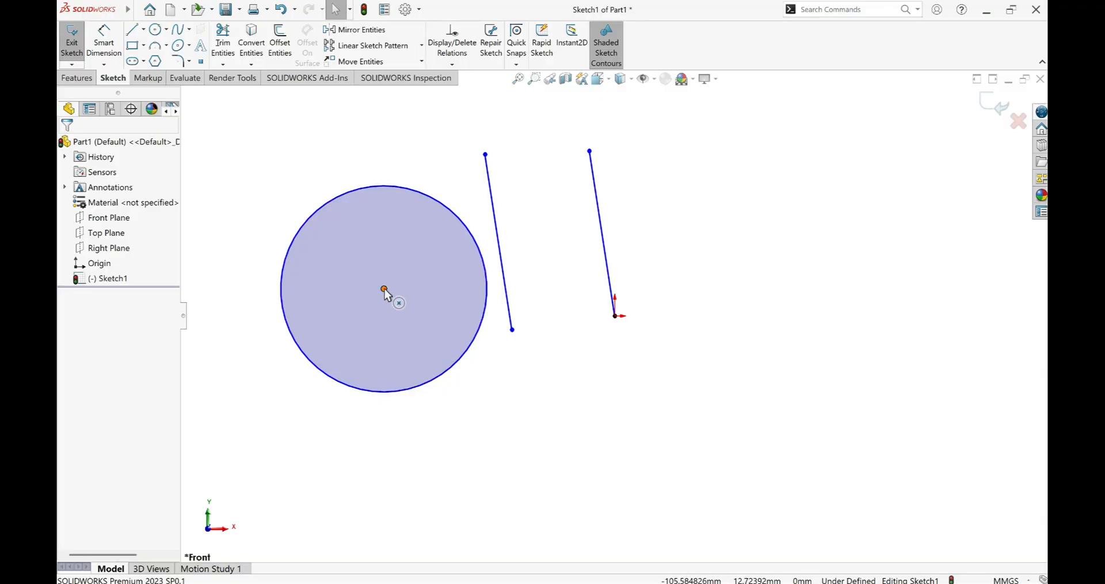
Add a Horizontal relation between the circle's centre and the lower endpoints of both tilted lines.
left_click(384, 288)
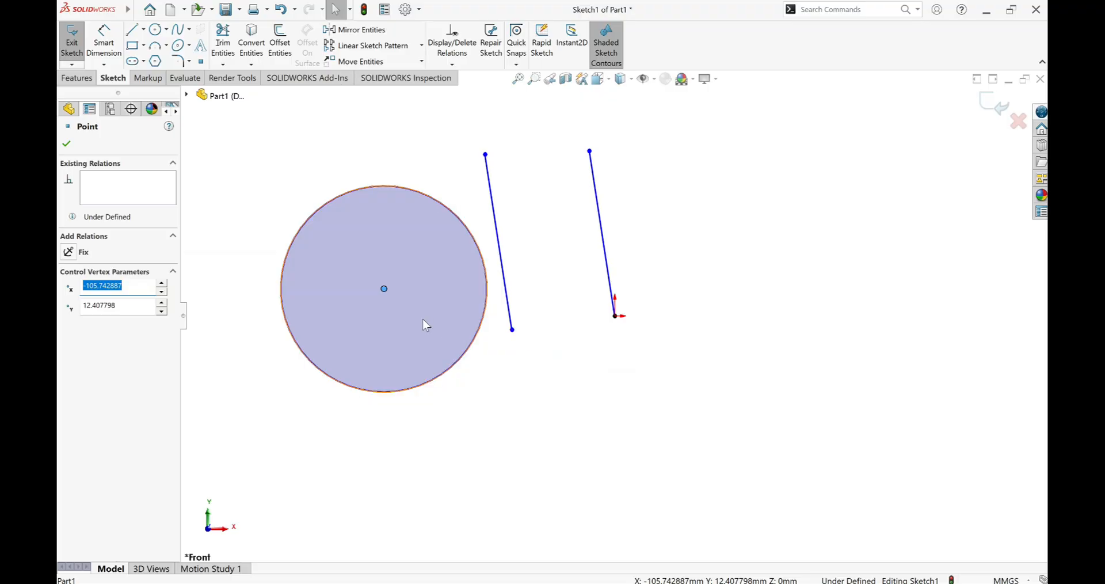
left_click(513, 330, "ctrl")
left_click(615, 316, "ctrl")
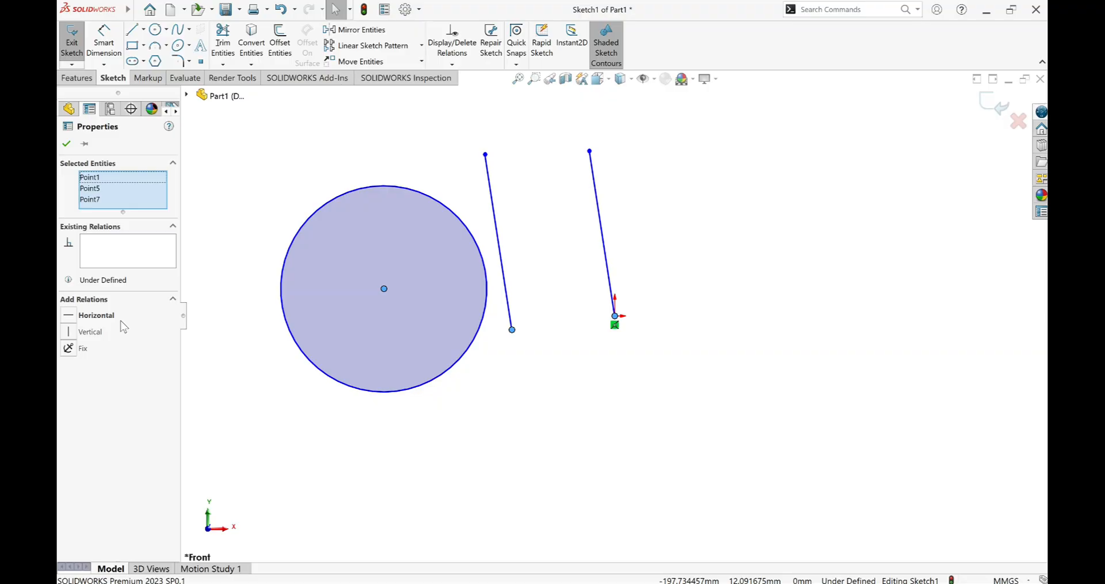
left_click(69, 317)
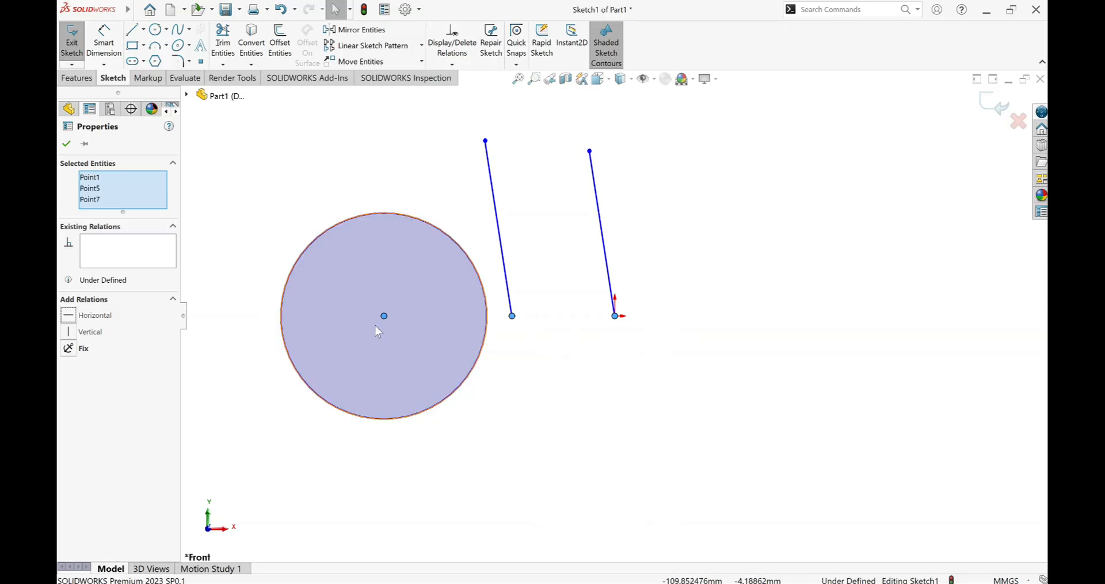
left_click(66, 143)
Sketch a nearly horizontal line about 70 mm long to the right of the tilted lines.
scroll(763, 274, "up", 3)
scroll(750, 270, "down", 3)
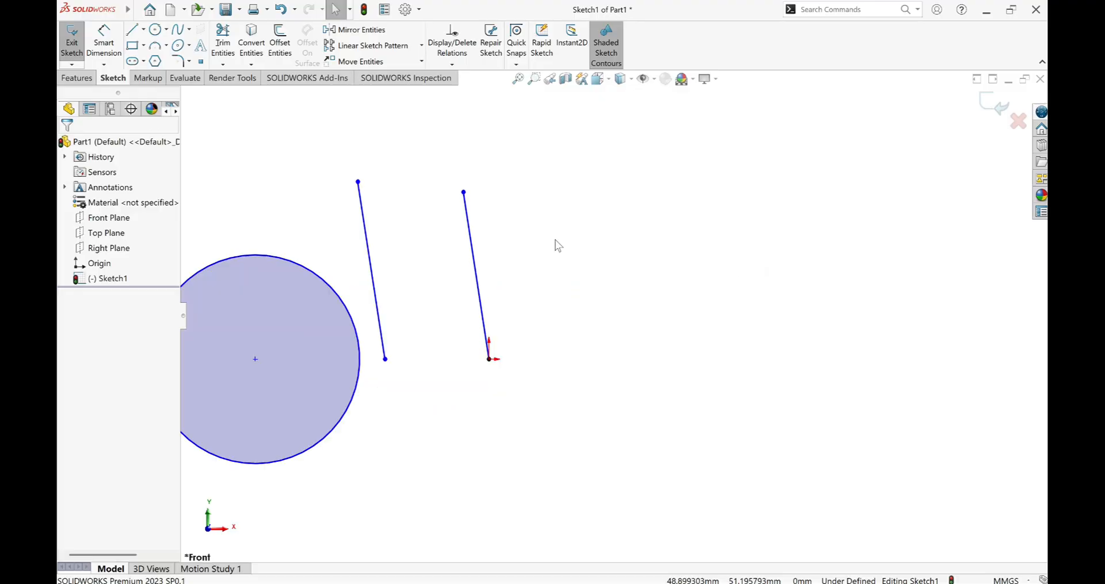
left_click(138, 30)
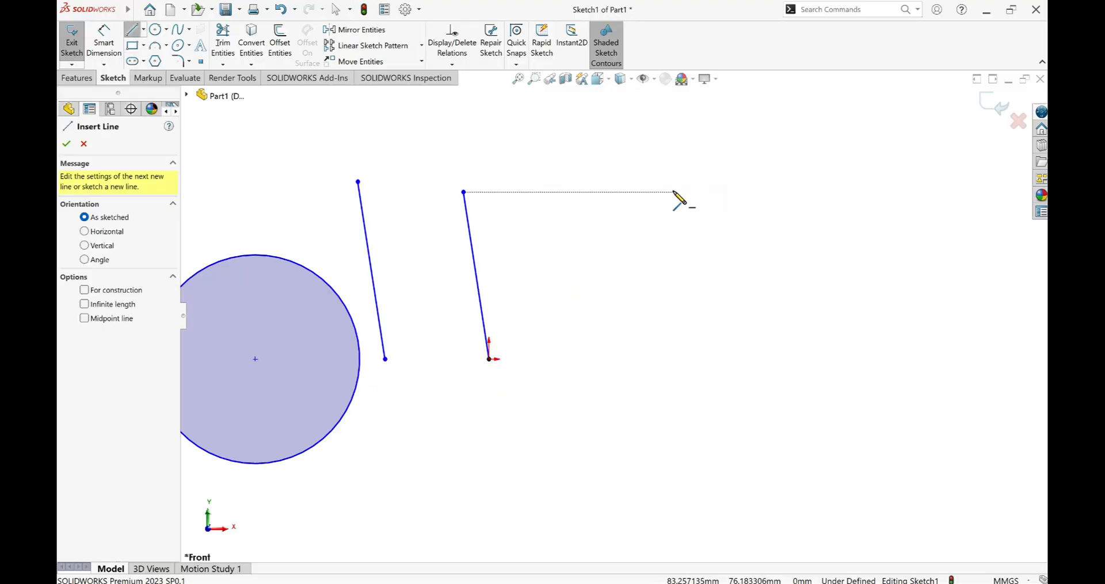
left_click(620, 197)
left_click(777, 199)
right_click(779, 201)
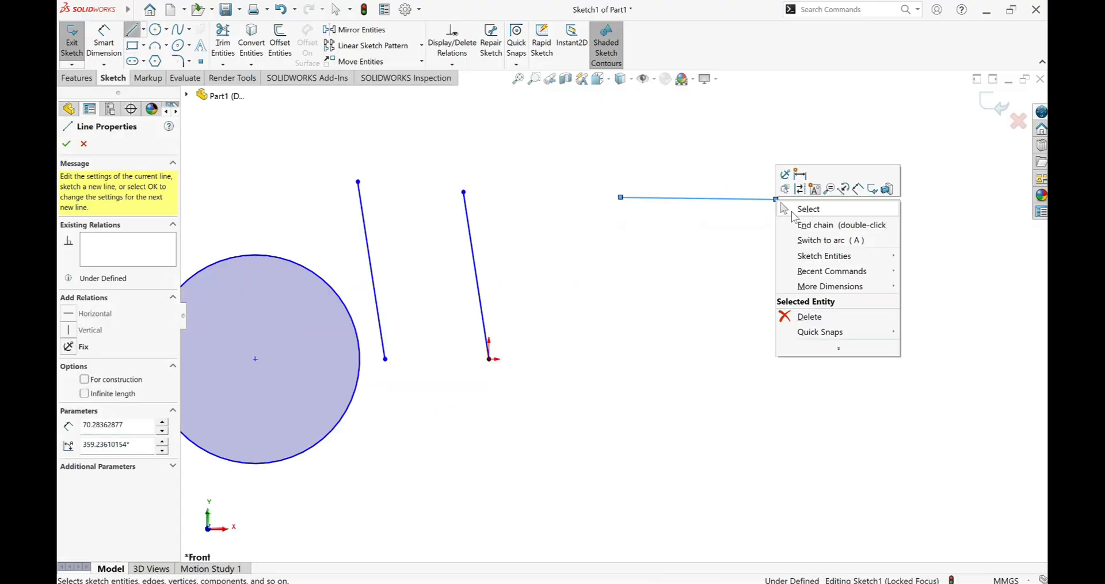
left_click(793, 211)
Sketch a longer, slightly downward-sloping line below the nearly horizontal one, starting directly beneath its left endpoint.
left_click(132, 30)
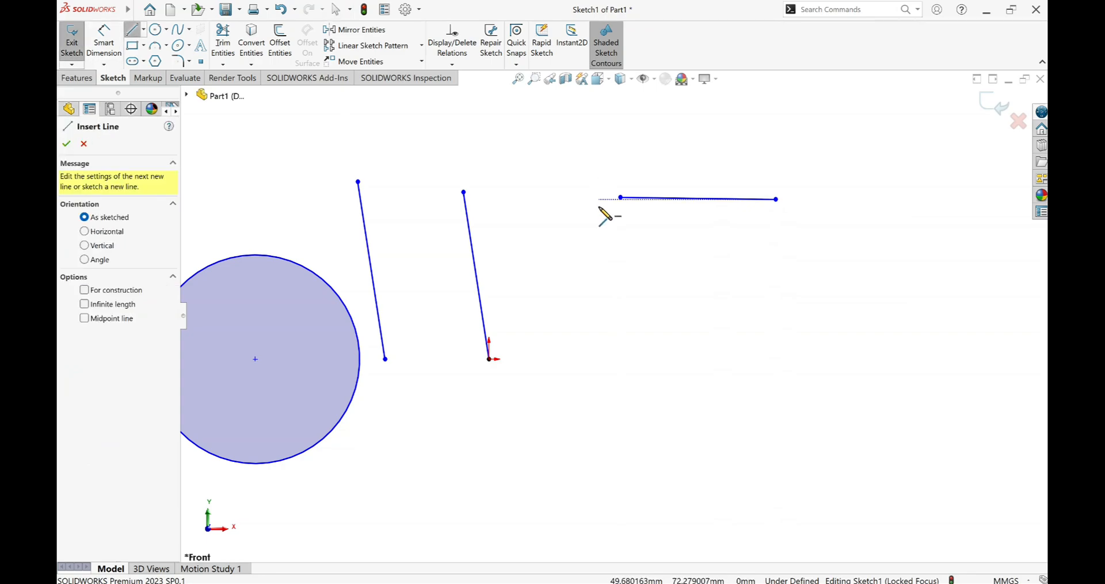
left_click(620, 243)
left_click(827, 260)
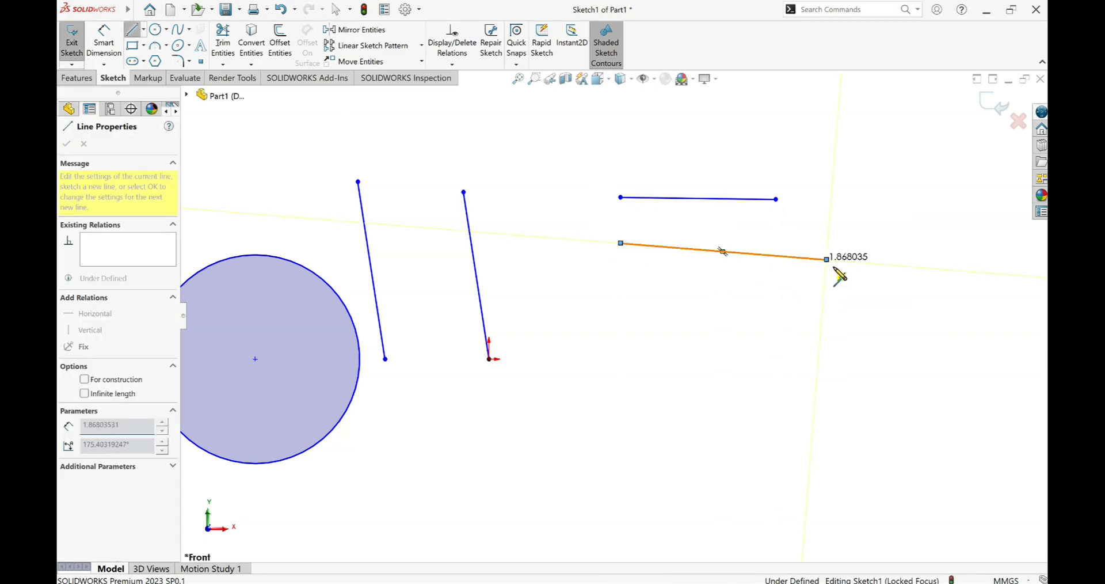
right_click(828, 261)
left_click(842, 270)
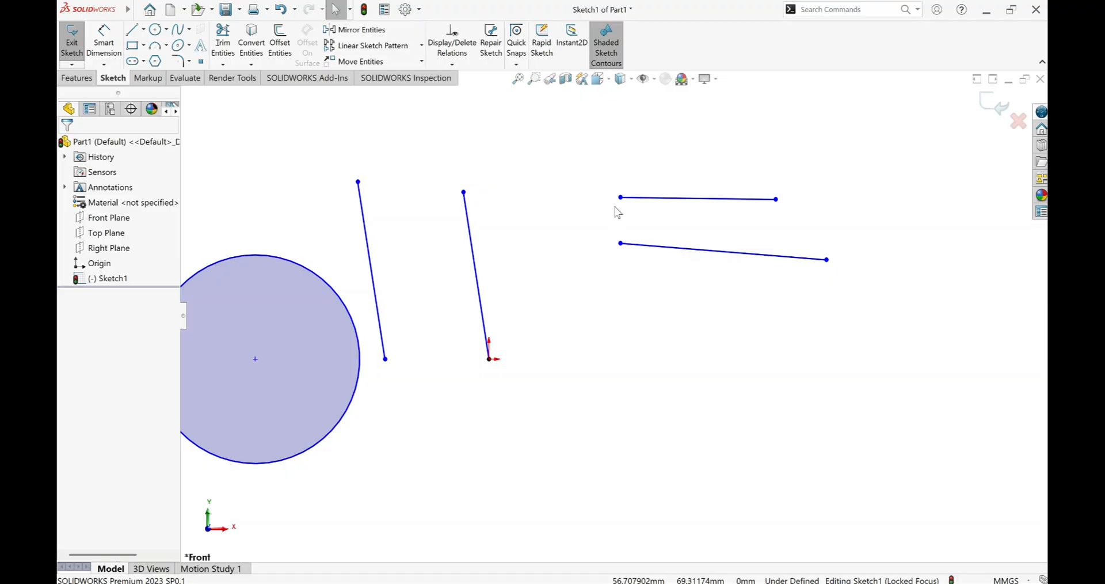
Add a Coincident relation between the left endpoints of the two nearly horizontal lines.
left_click(620, 198)
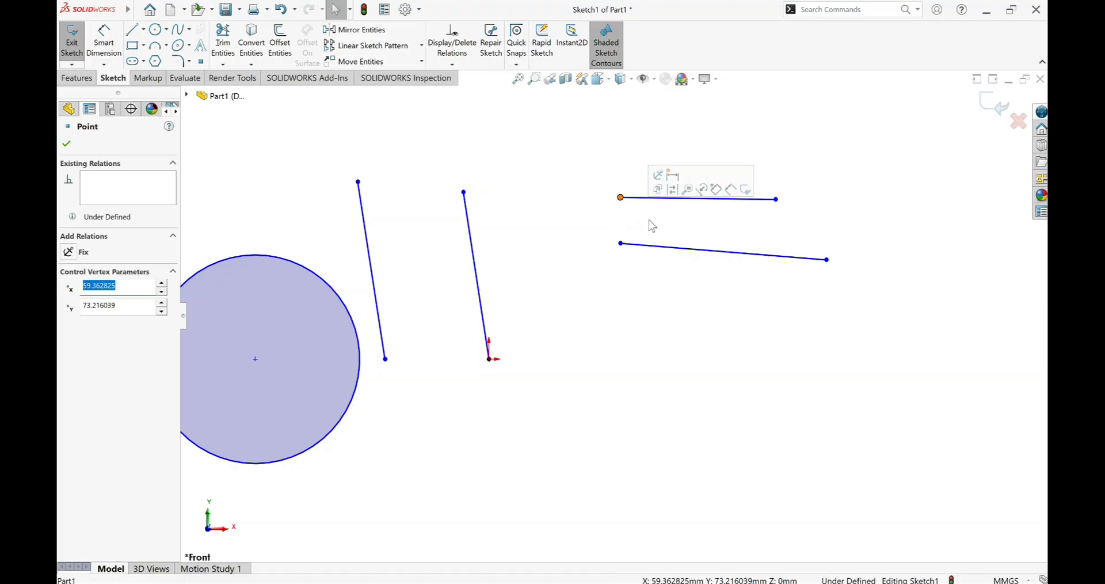
left_click(620, 244, "ctrl")
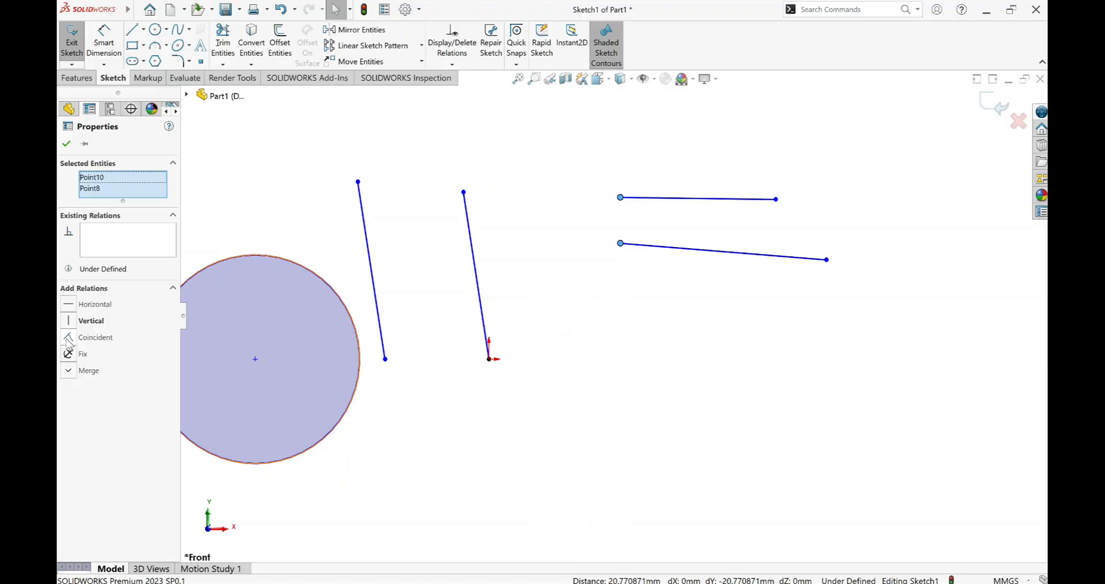
left_click(67, 338)
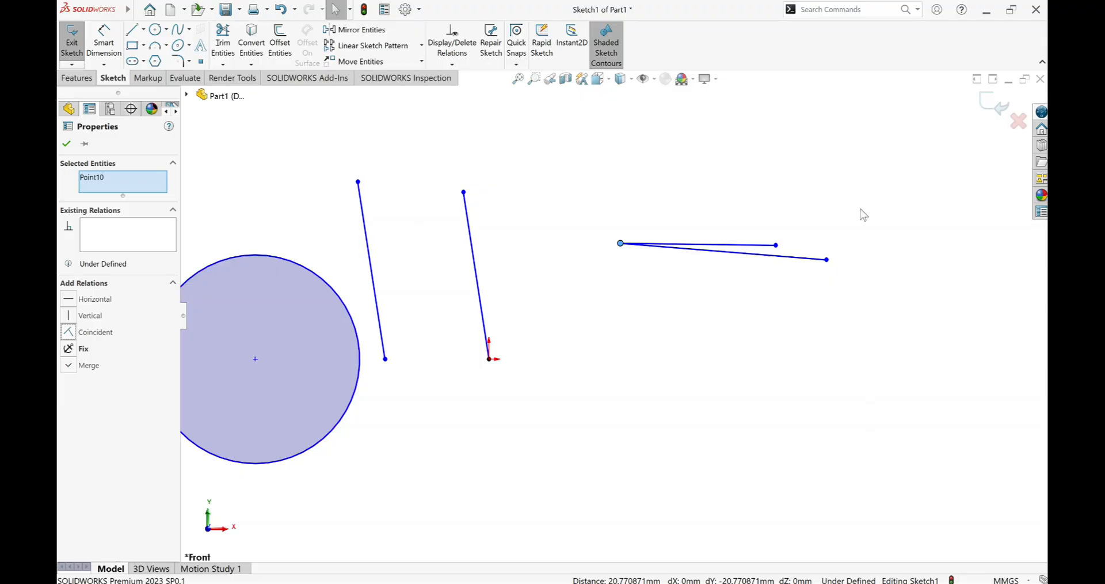
scroll(622, 246, "down", 3)
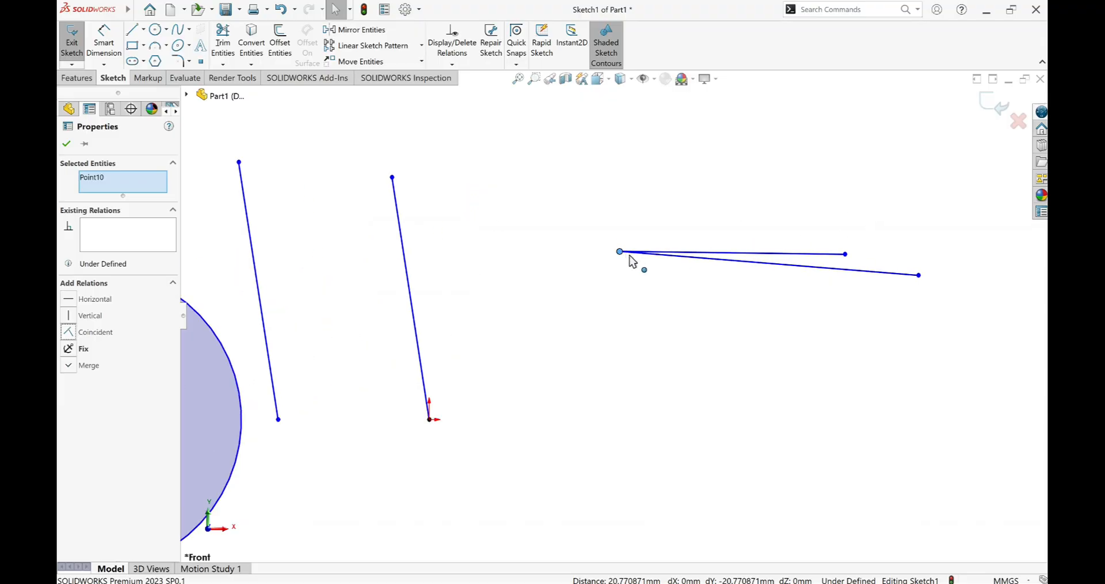
scroll(632, 259, "up", 5)
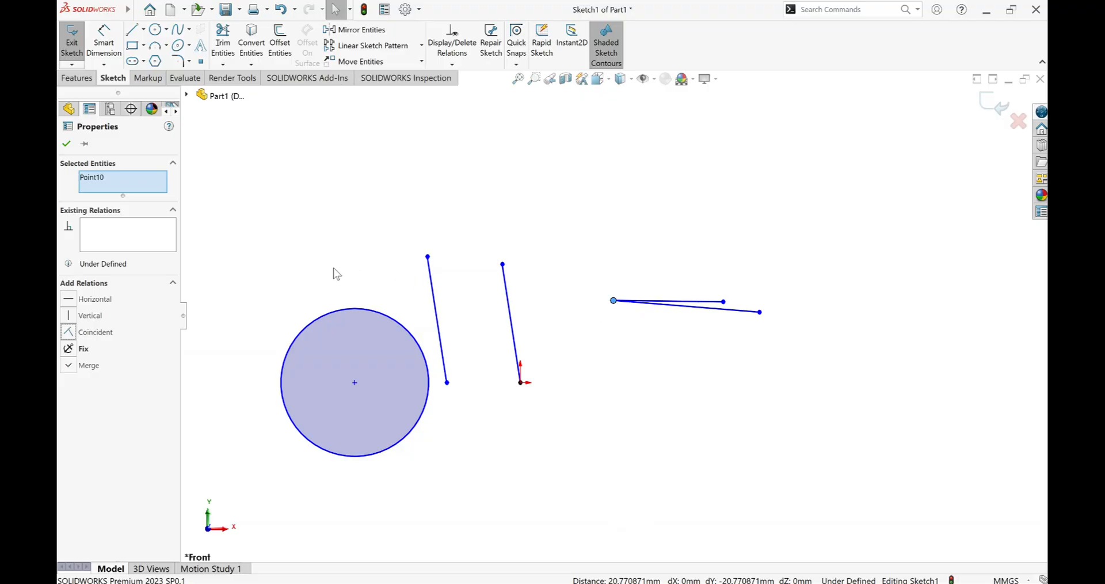
left_click(265, 192)
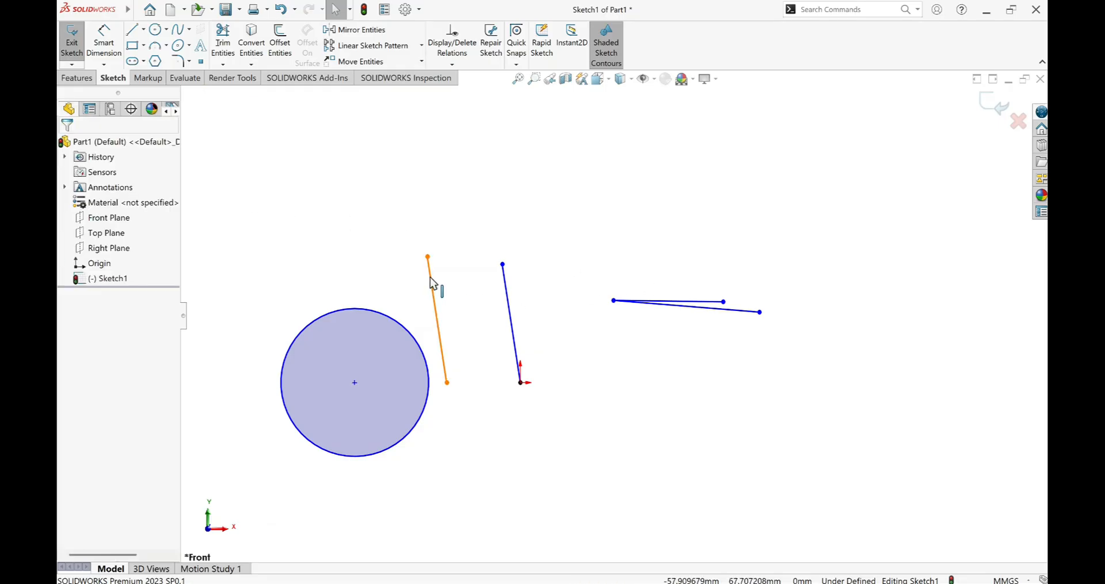
Add a Fix relation to the tilted line nearest the circle.
left_click(361, 312)
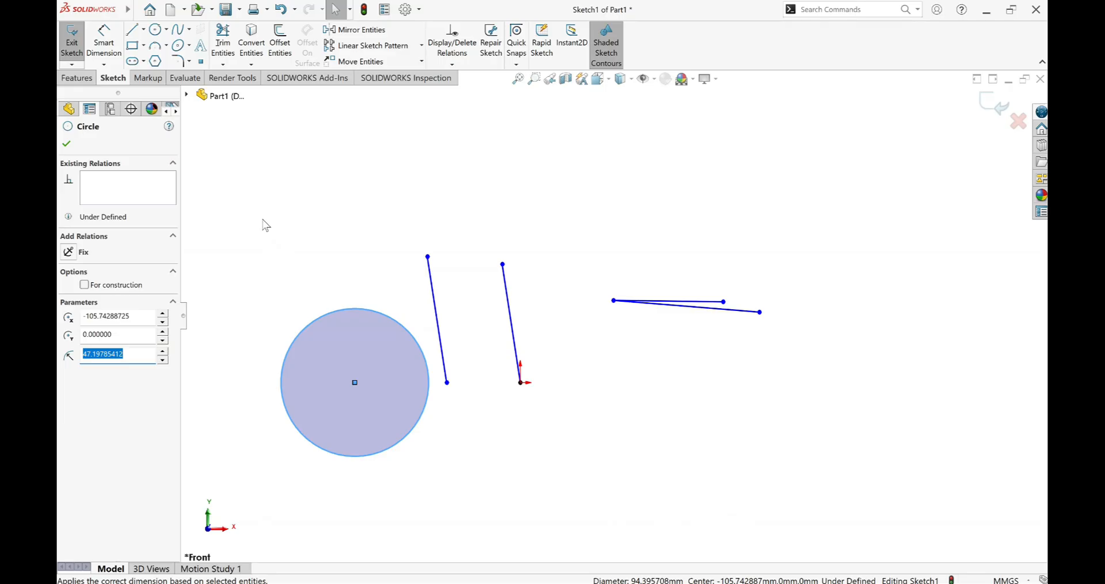
left_click(265, 278)
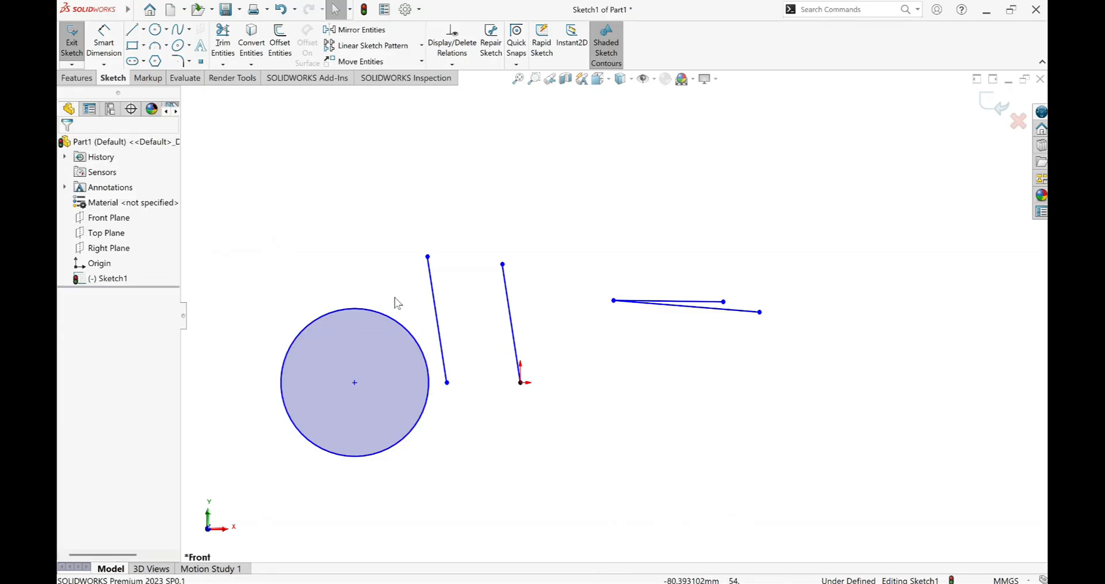
left_click(434, 301)
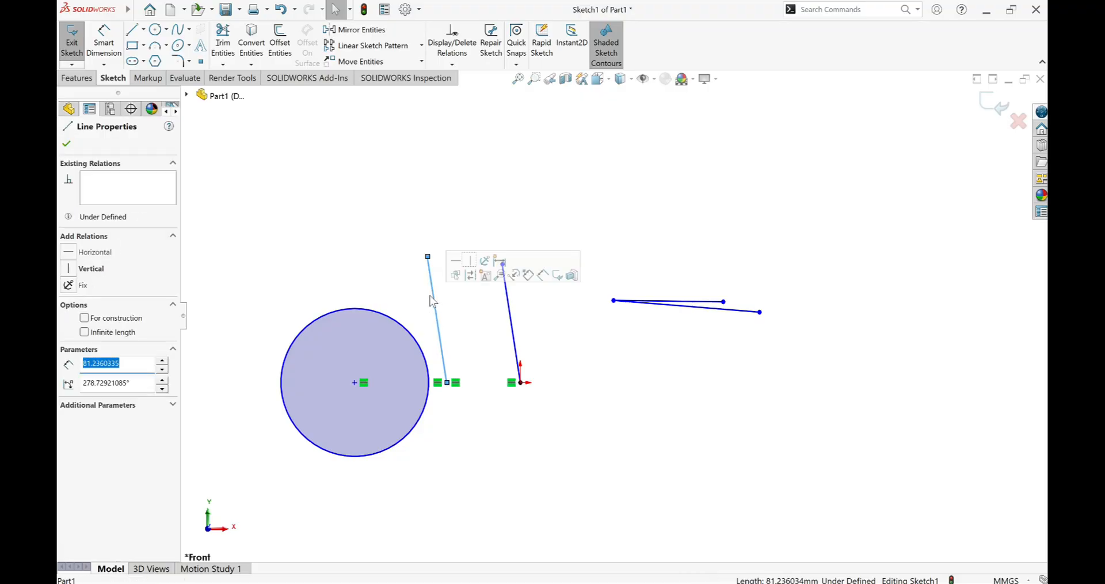
left_click(68, 285)
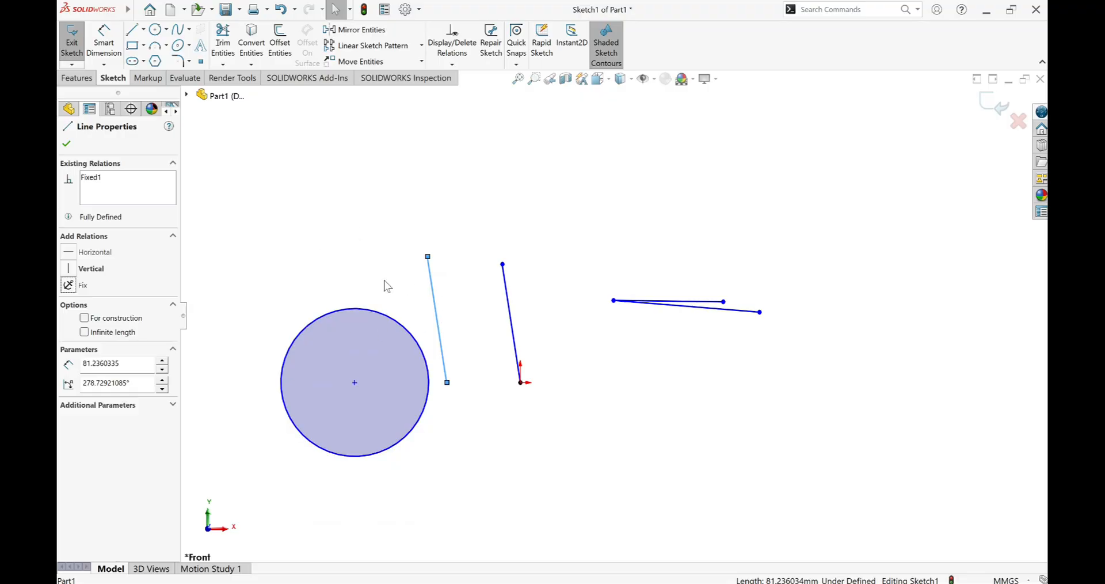
left_click(291, 244)
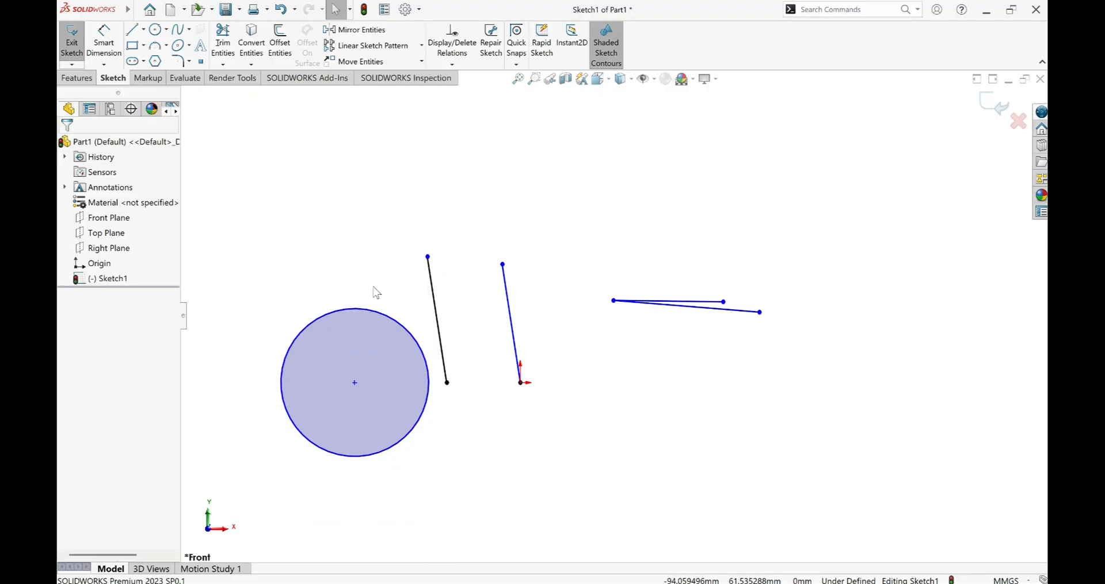
Make the circle Tangent to the fixed line and lengthen that line upward by moving its upper endpoint.
left_click(436, 308)
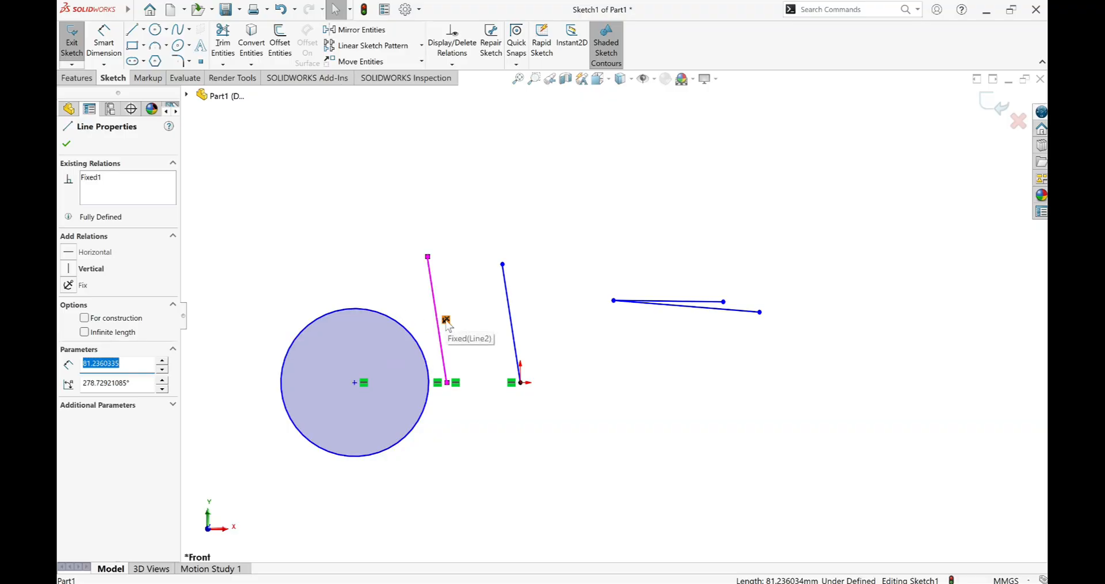
left_click(392, 319, "ctrl")
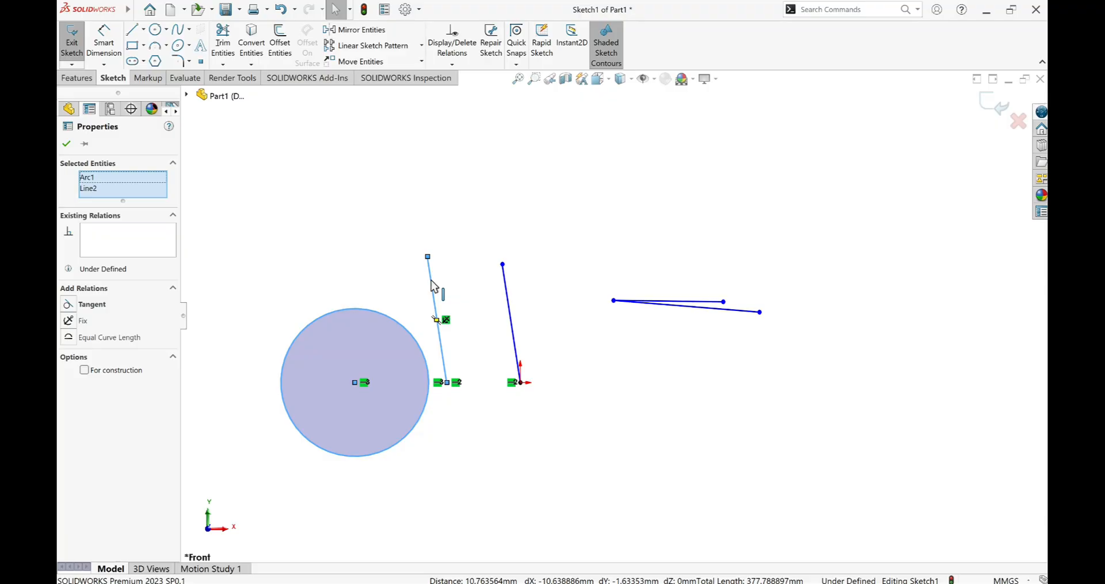
left_click(68, 305)
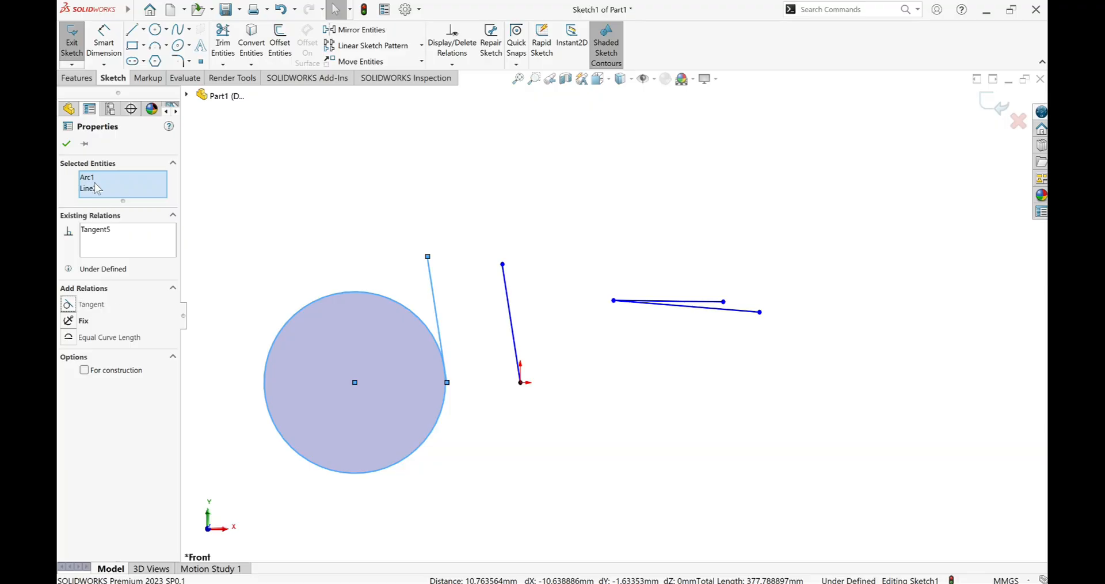
left_click(67, 144)
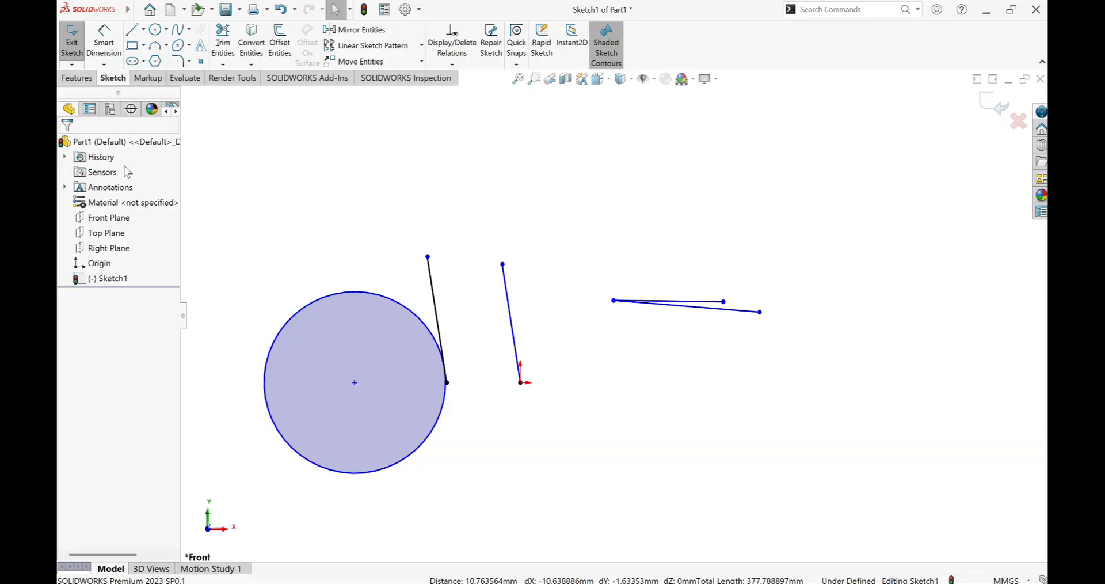
left_click_drag(428, 258, 444, 176)
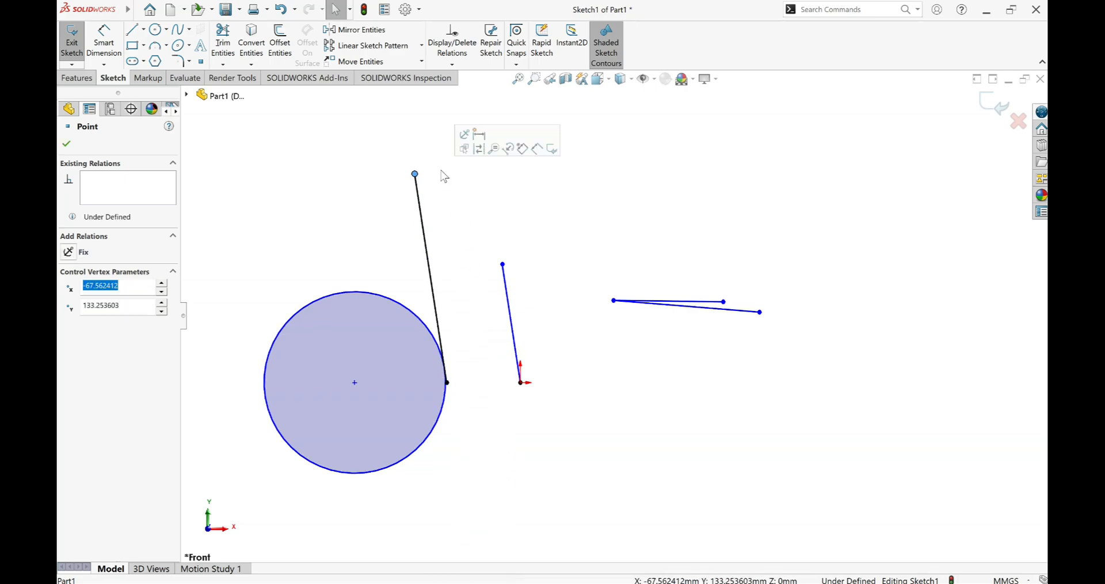
left_click(66, 143)
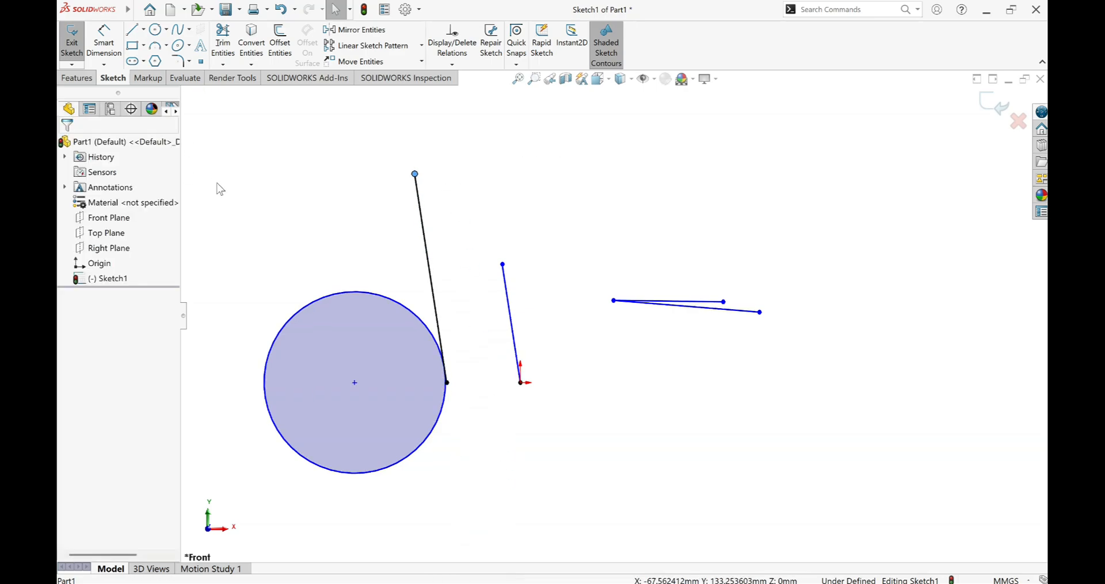
Sketch a shallow upward-bulging 3 Point Arc above the two lines that share an endpoint.
left_click(156, 46)
left_click(570, 173)
left_click(727, 176)
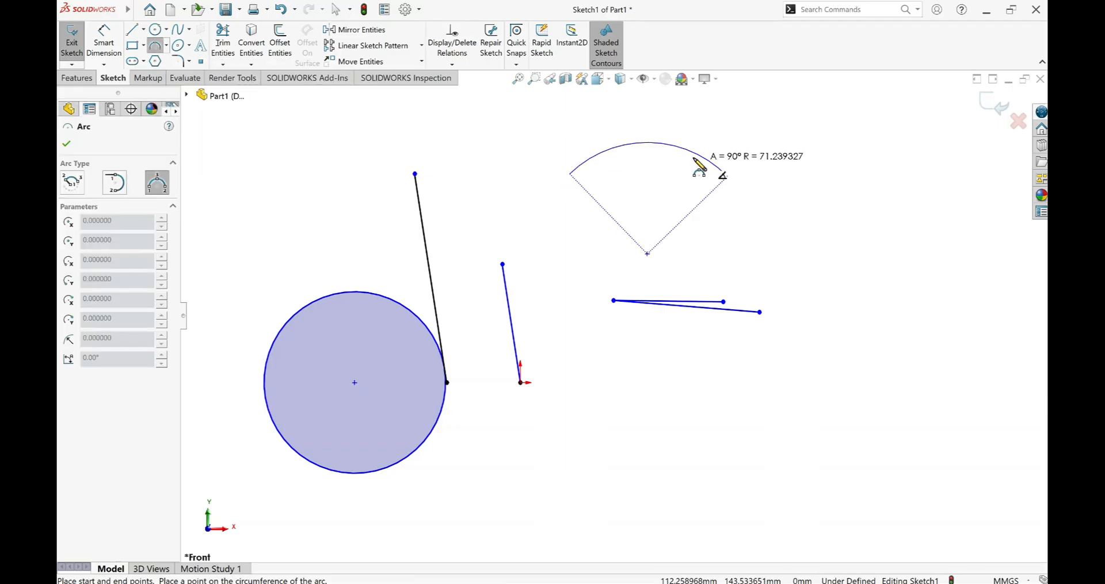
left_click(648, 157)
right_click(648, 156)
left_click(674, 165)
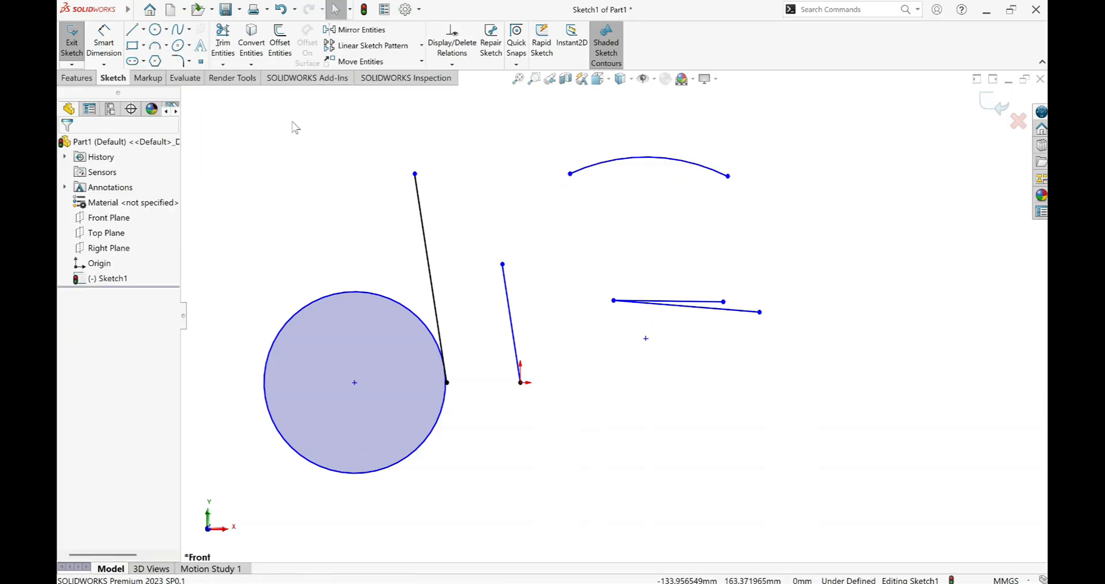
Sketch a nearly flat 3 Point Arc below the existing arc, with a radius of about 1064 mm.
left_click(163, 51)
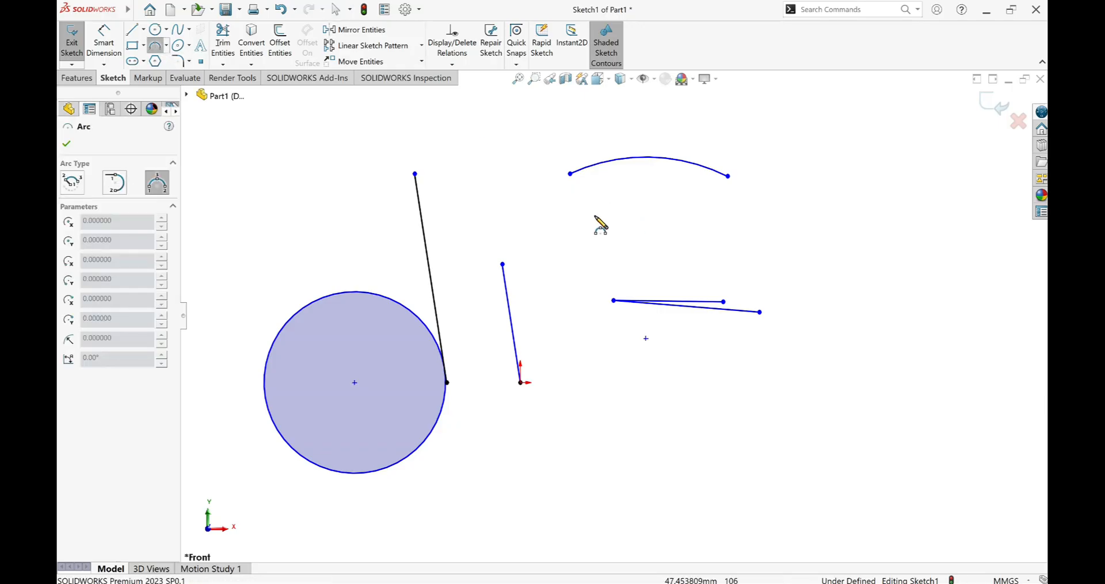
left_click(591, 215)
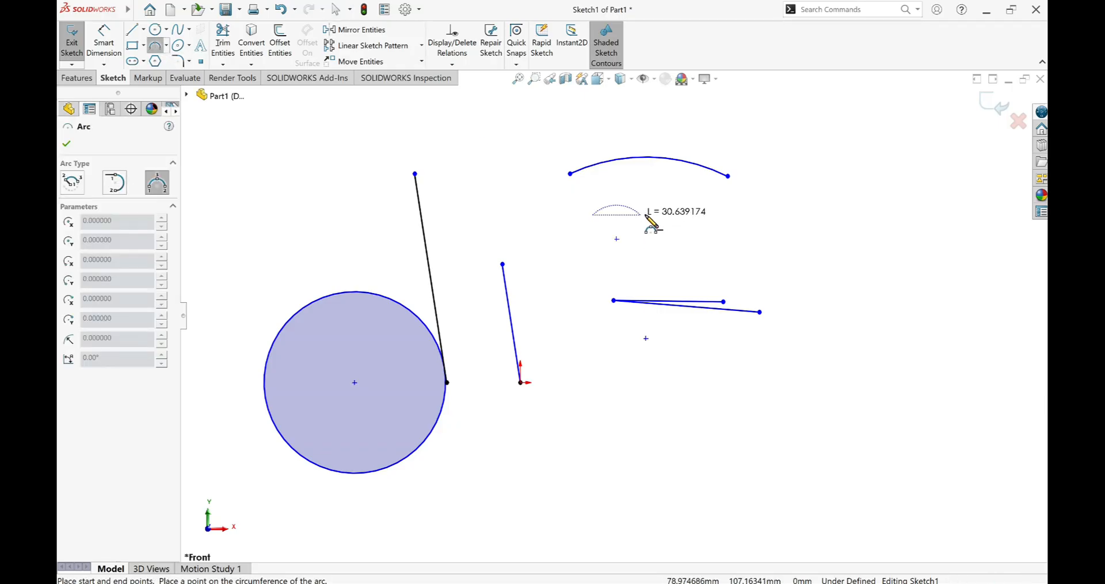
left_click(717, 226)
right_click(717, 226)
left_click(674, 222)
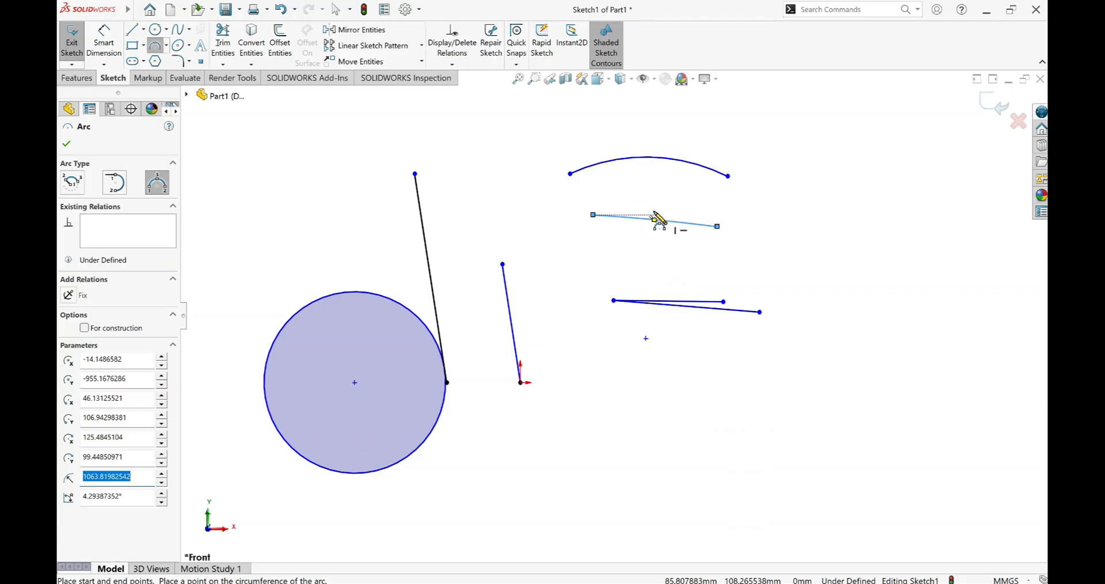
left_click(656, 218)
right_click(657, 220)
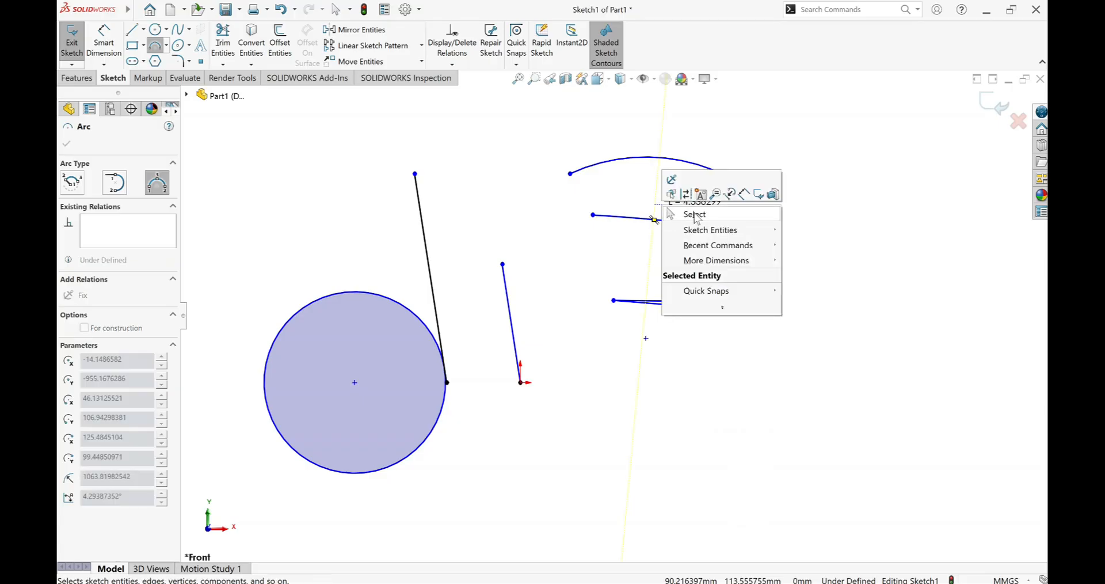
left_click(695, 216)
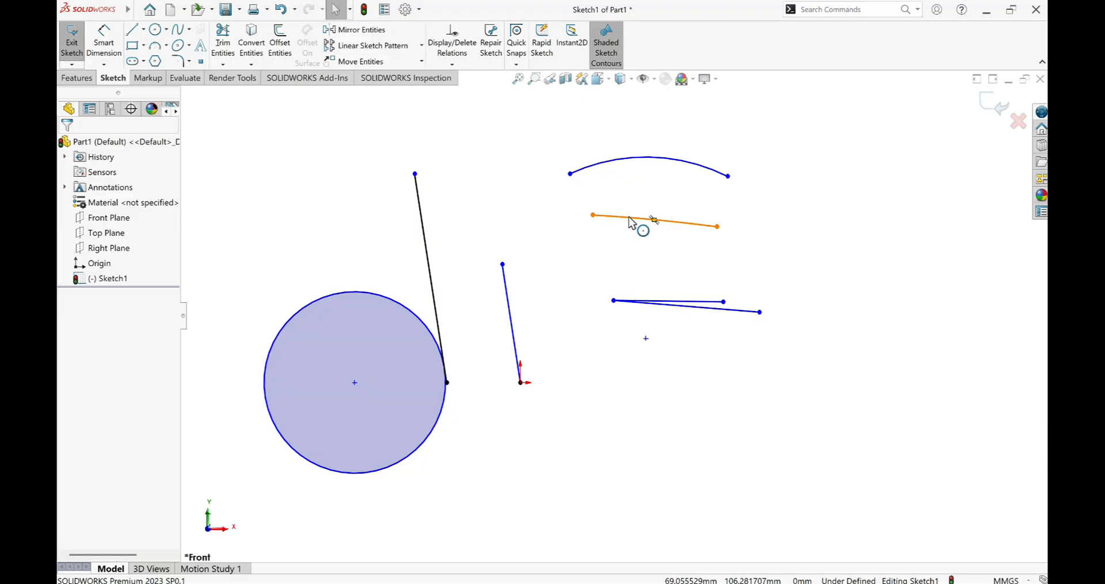
Add an Equal relation between the two arcs.
left_click(630, 159)
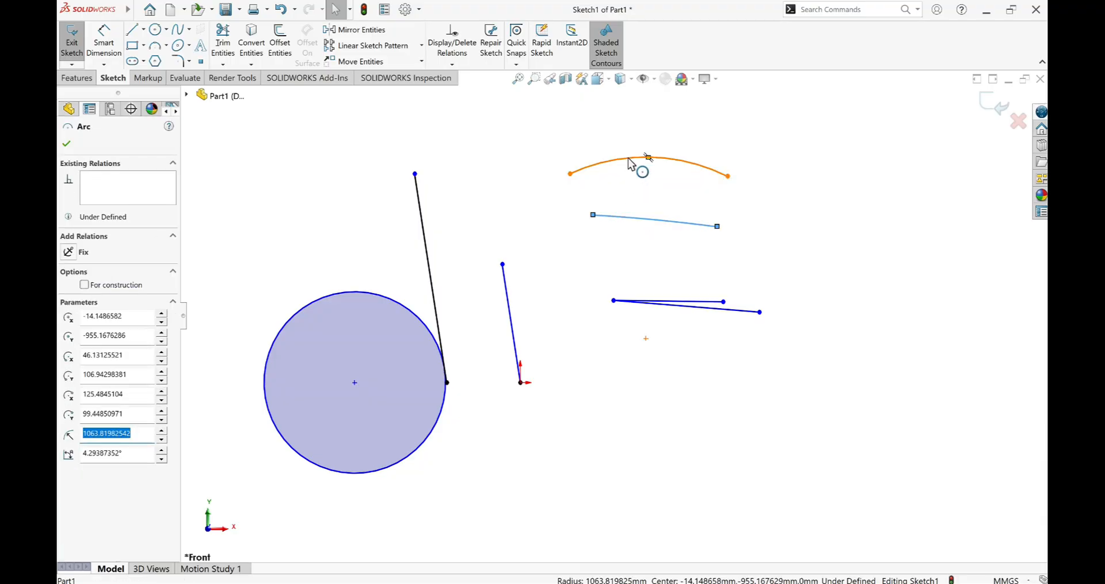
left_click(630, 161, "ctrl")
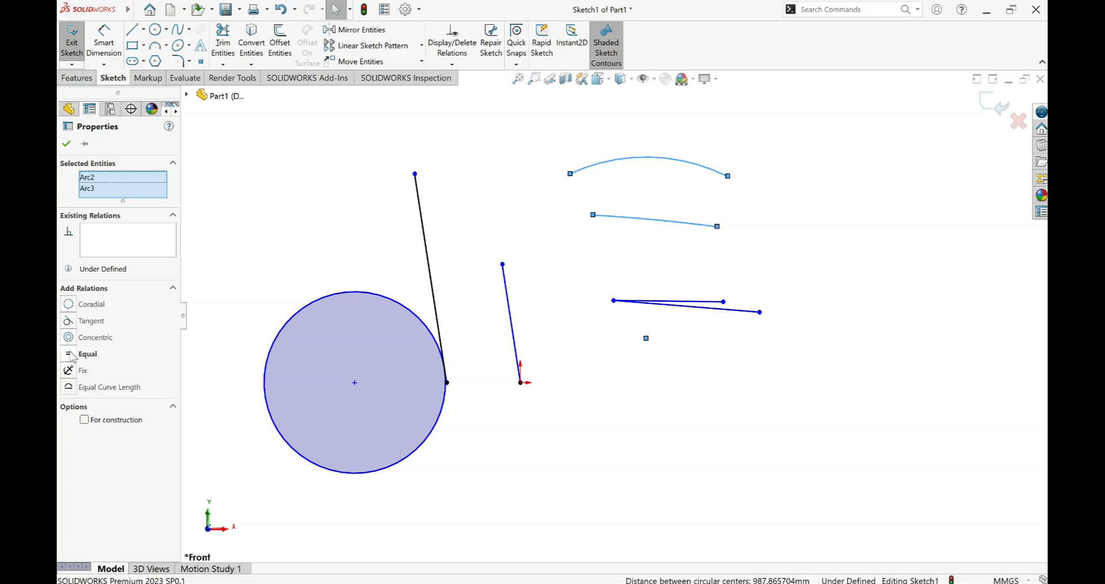
left_click(69, 354)
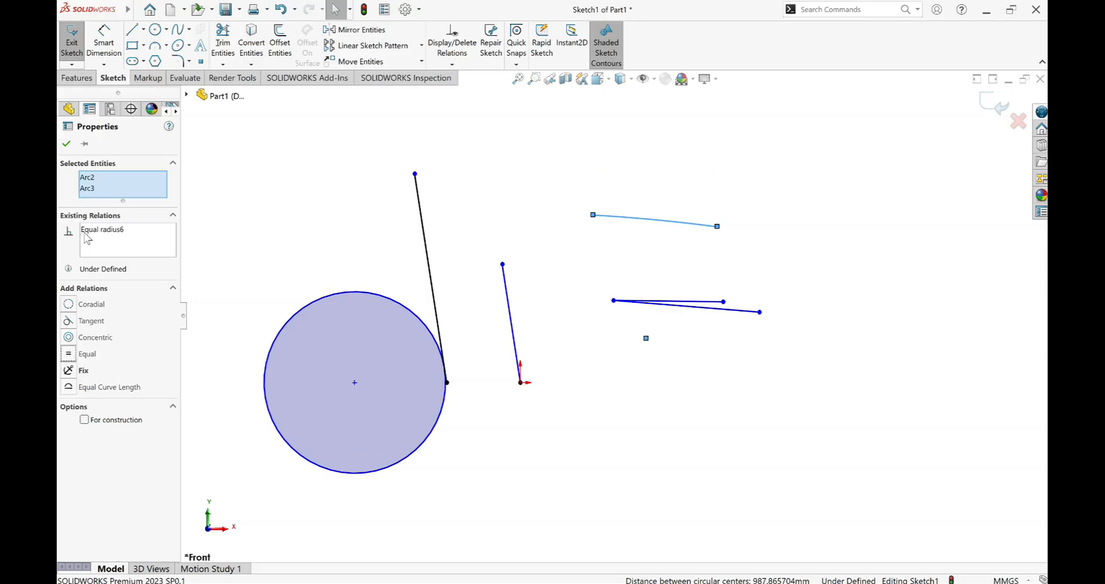
left_click(66, 143)
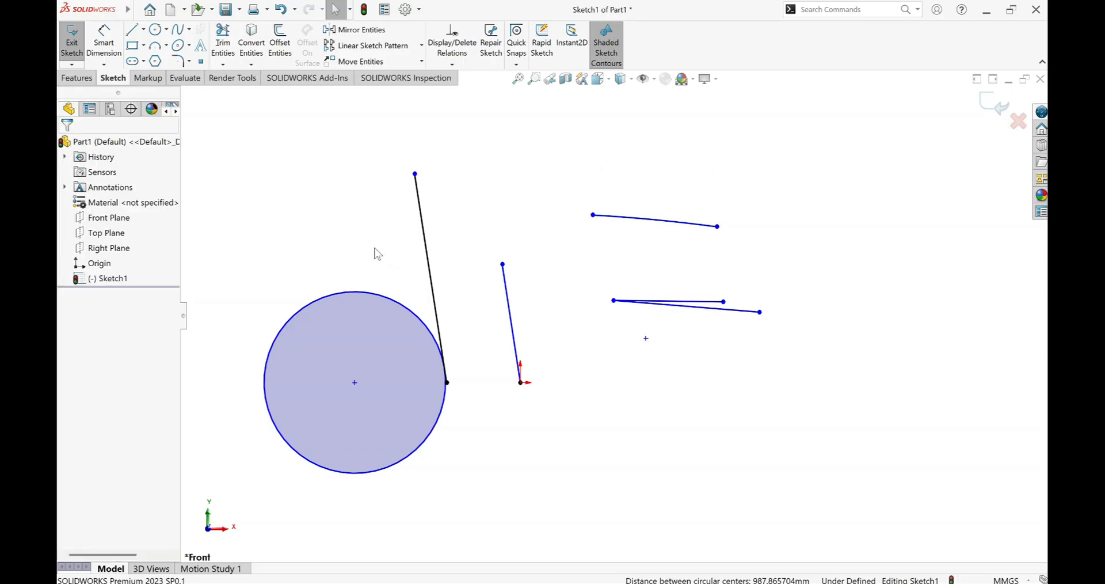
Sketch two partly overlapping circles above the large circle, the upper one about 29 mm in radius.
left_click(154, 29)
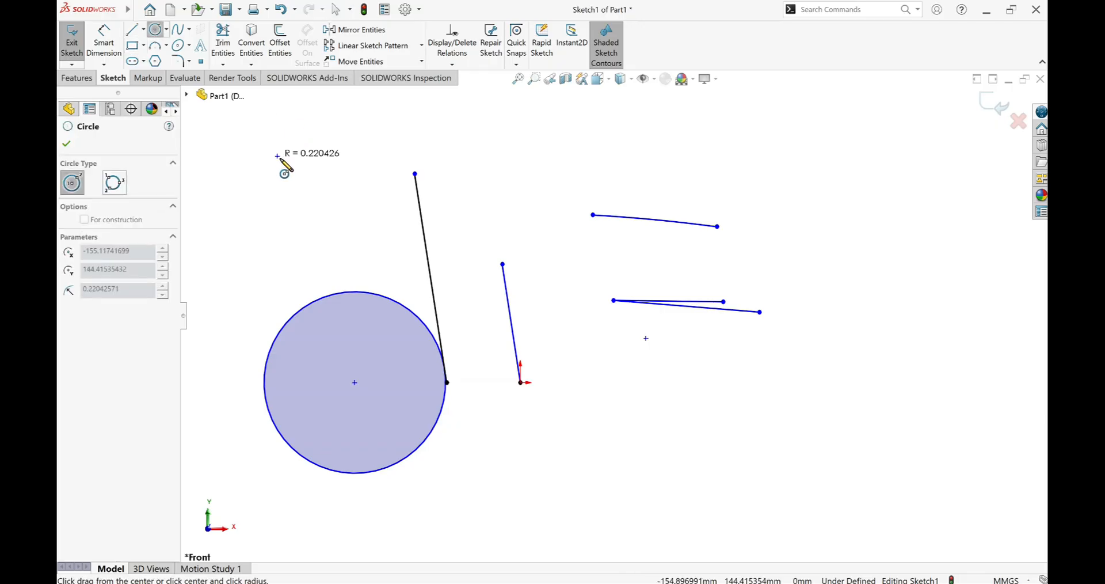
left_click_drag(277, 155, 340, 263)
right_click(337, 245)
left_click(361, 272)
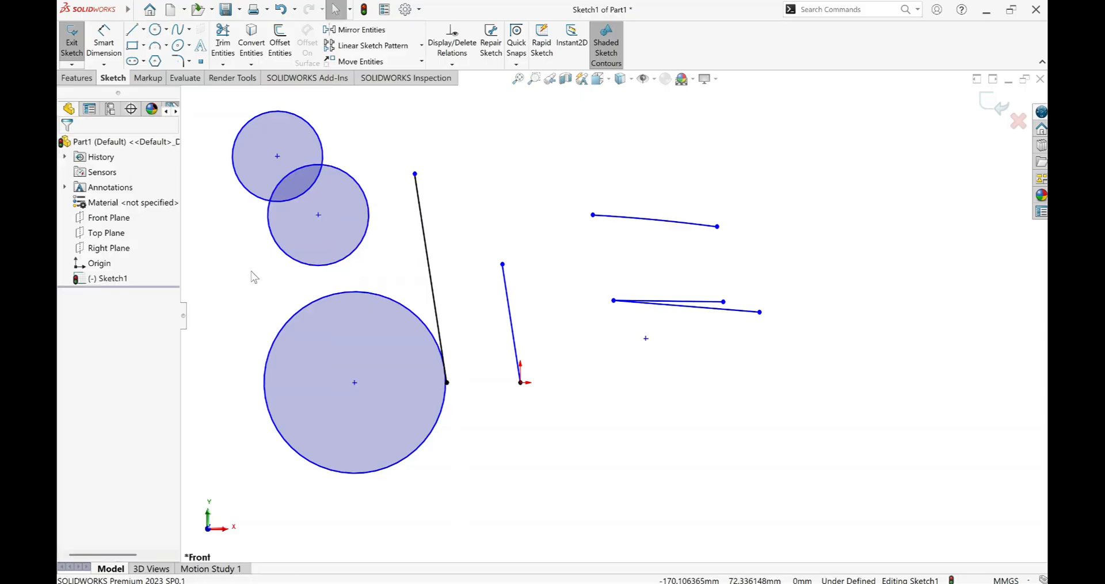
Add a Concentric relation between the two overlapping circles.
left_click(257, 125)
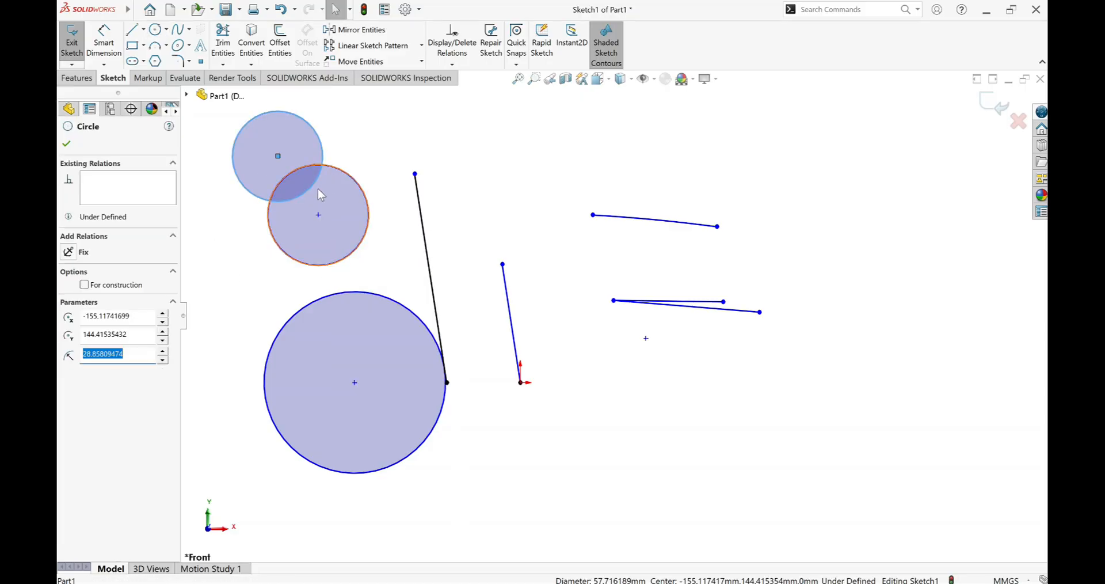
left_click(321, 266, "ctrl")
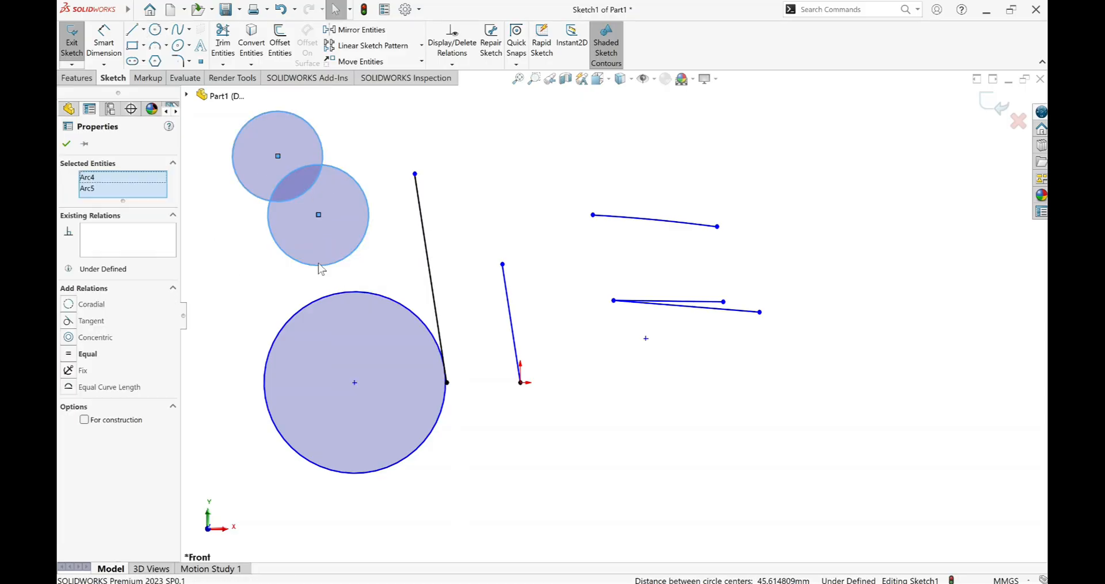
left_click(73, 339)
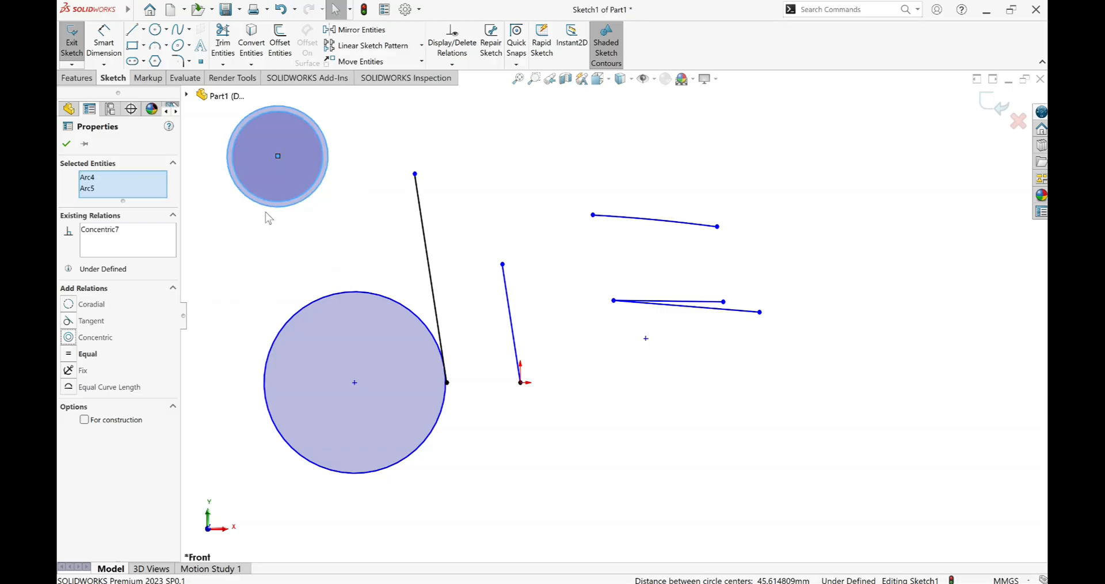
scroll(270, 160, "up", 3)
scroll(423, 226, "down", 6)
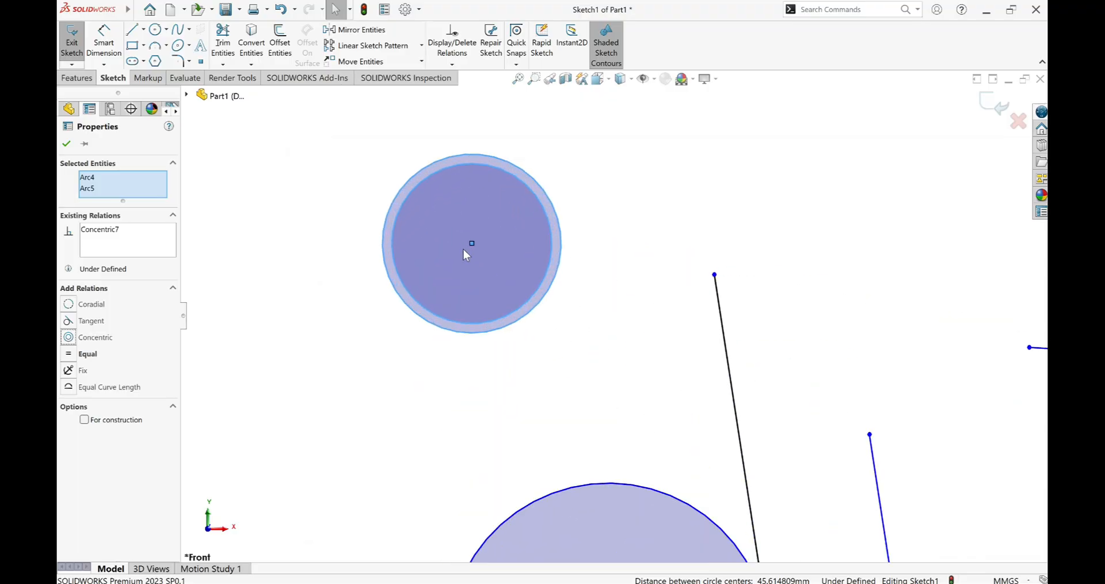
left_click(864, 582)
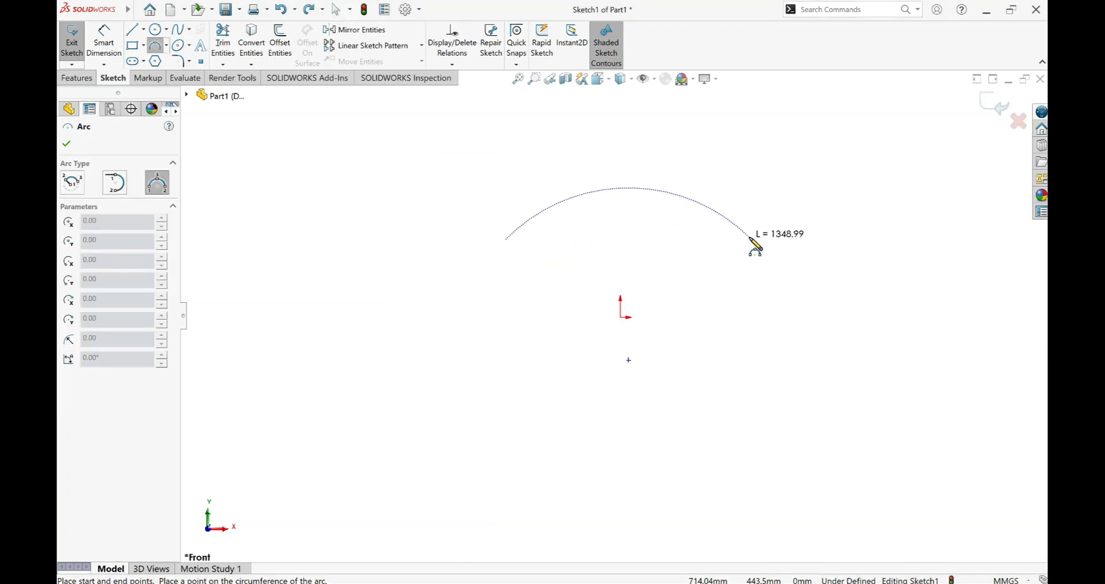
Sketch an upward-bulging 3 Point Arc above the origin, with a radius of about 1210 mm.
left_click(750, 237)
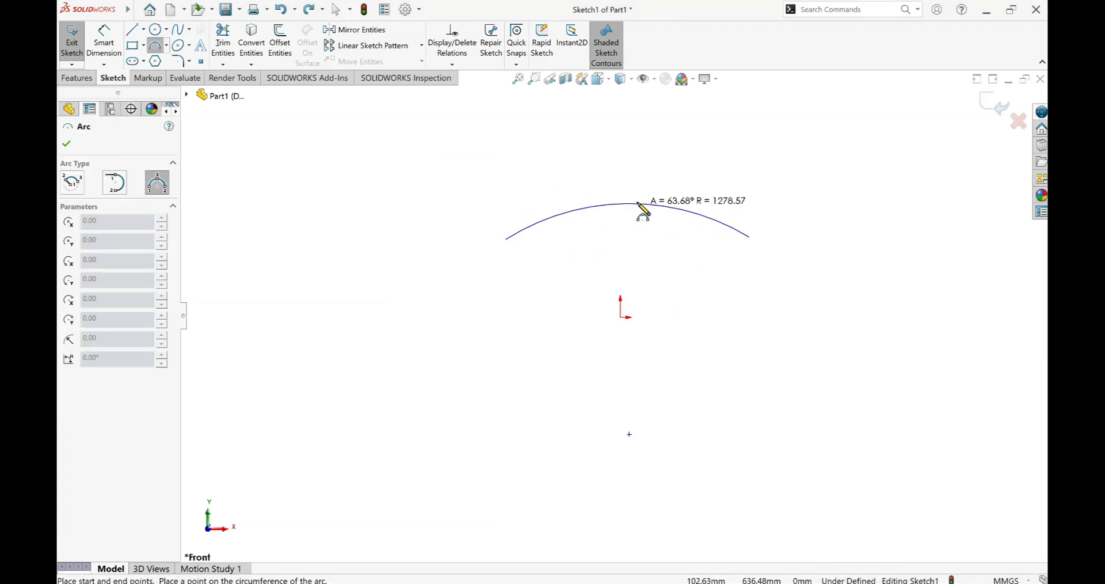
left_click(639, 204)
right_click(627, 164)
left_click(651, 207)
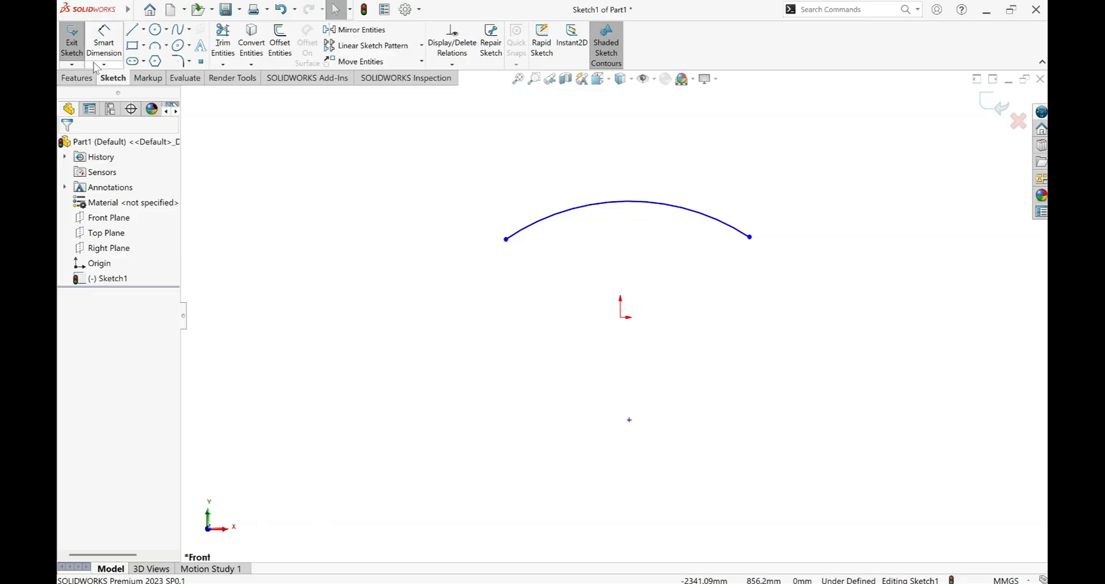
Sketch a smaller upward-bulging 3 Point Arc between the first arc and the origin, with a radius of about 610 mm.
left_click(155, 45)
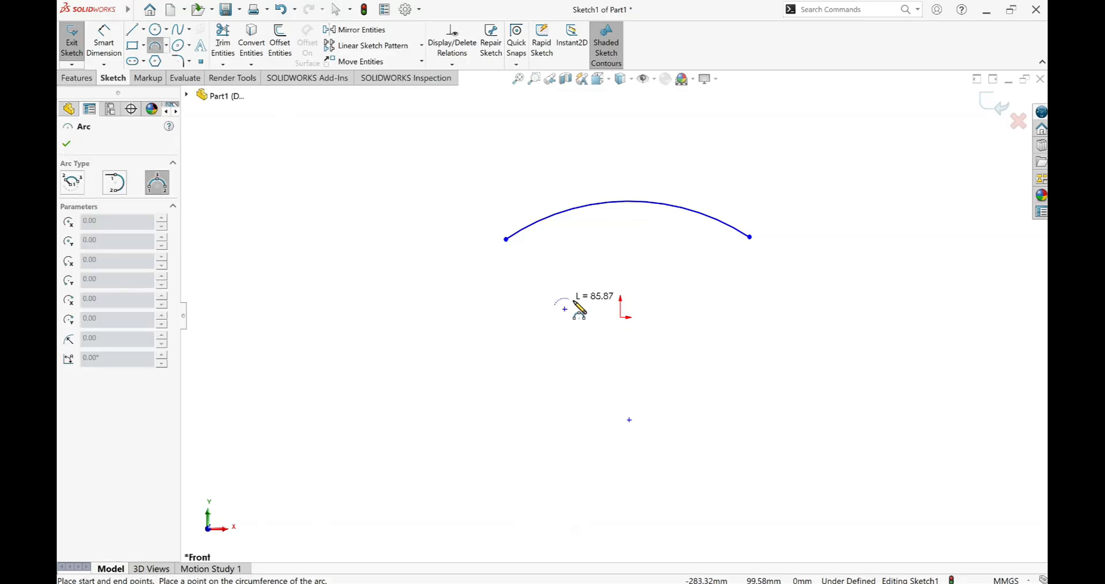
left_click(729, 305)
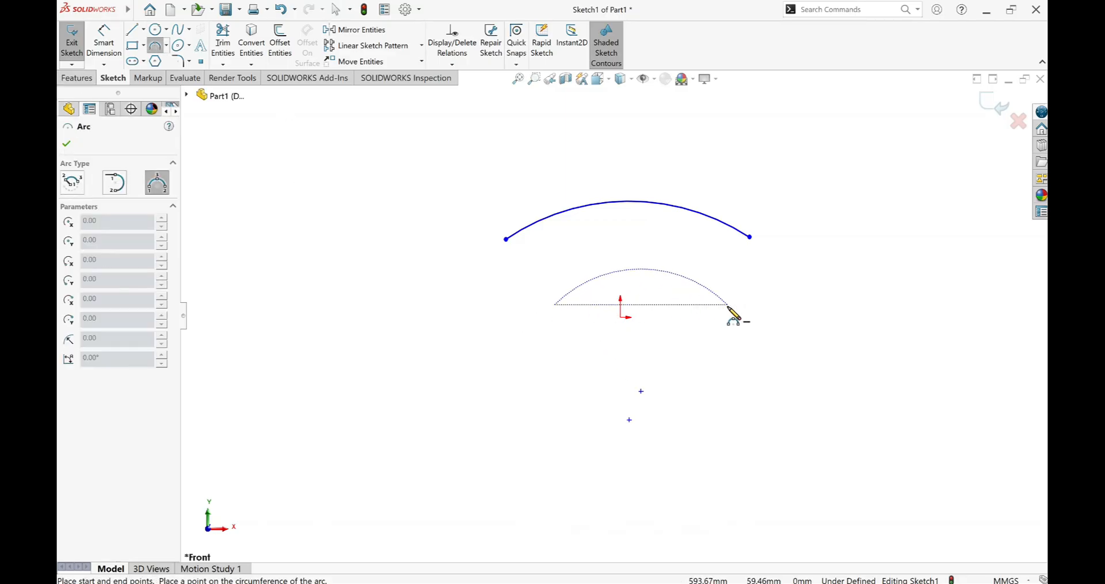
left_click(637, 271)
right_click(631, 232)
left_click(648, 275)
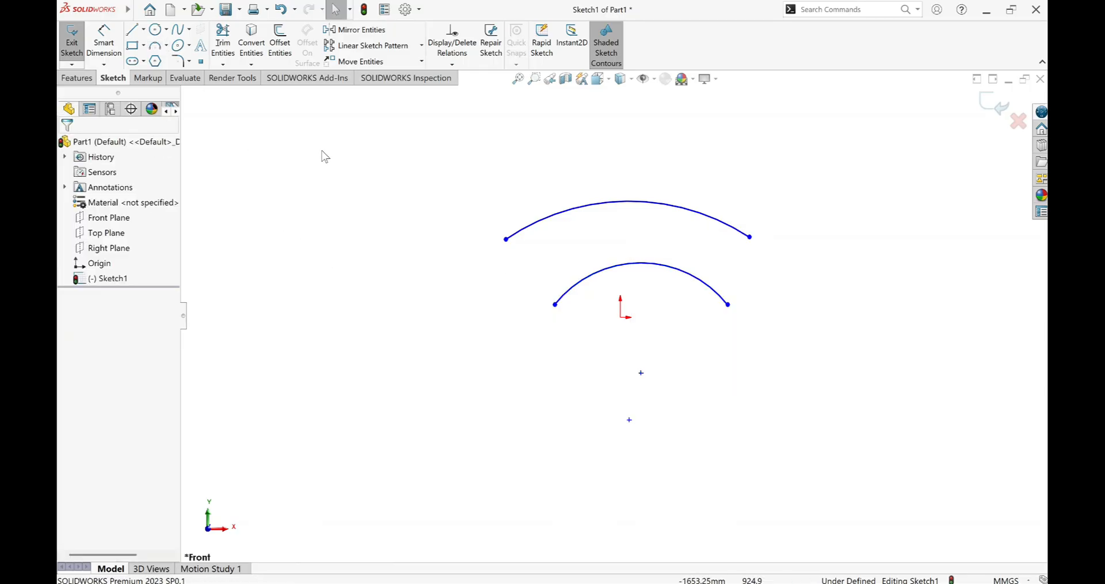
Add a Coradial relation between the large arc and the smaller arc below it.
left_click(596, 211)
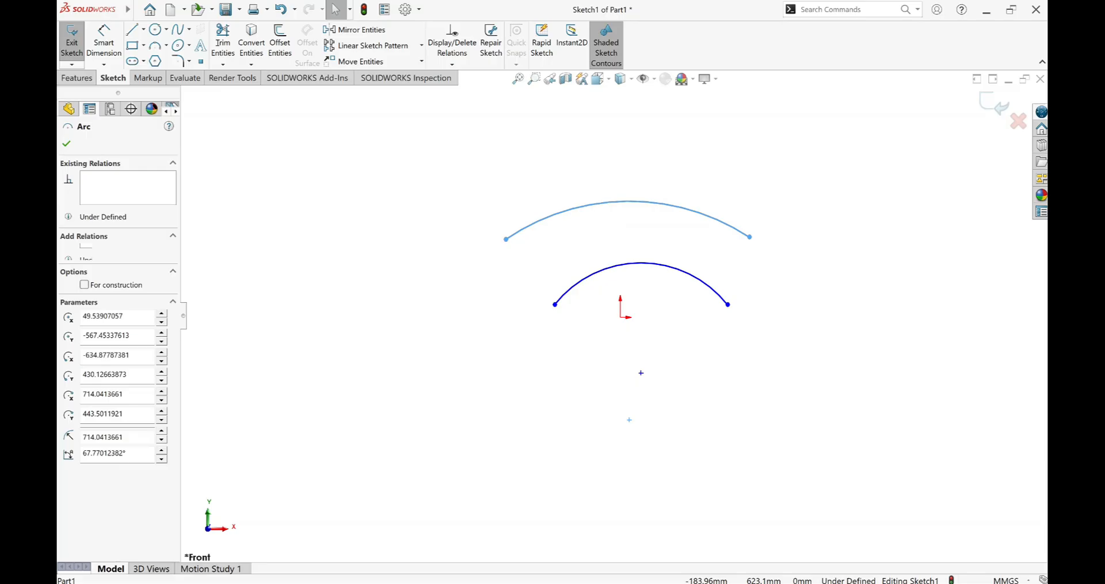
left_click(630, 269)
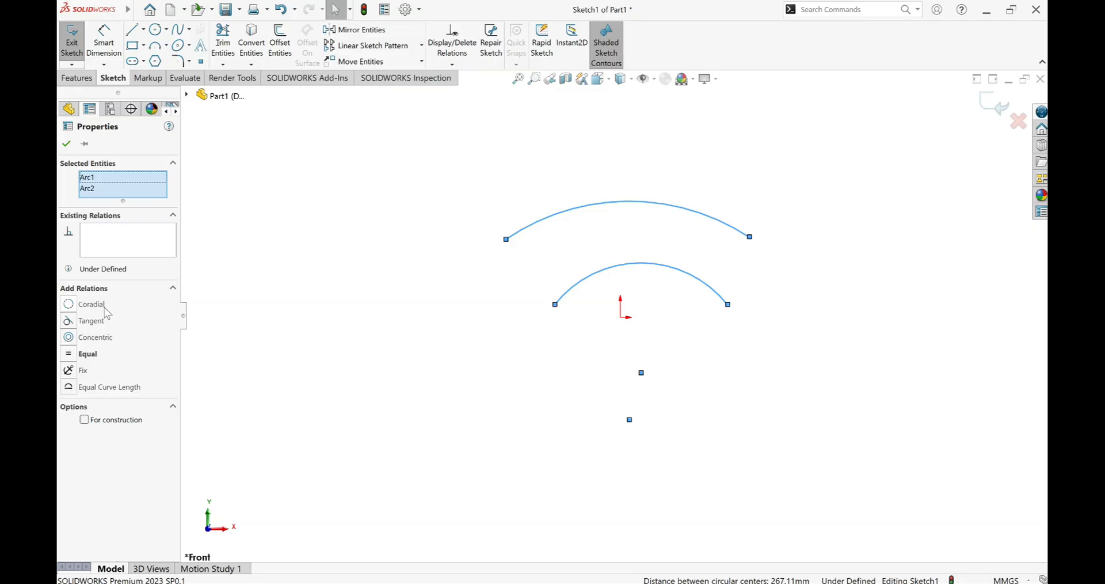
left_click(88, 305)
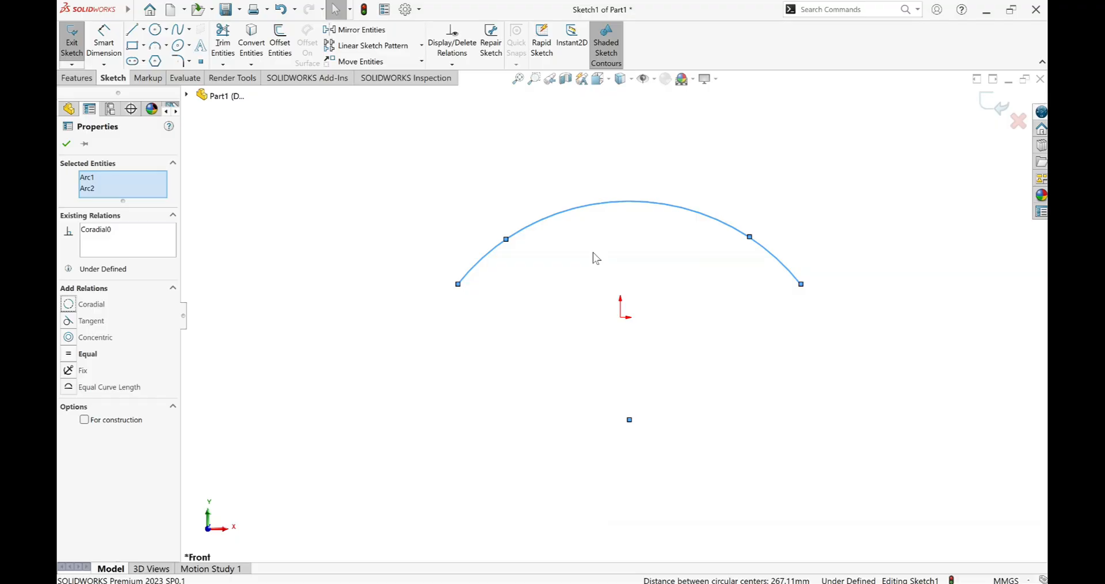
left_click(454, 65)
left_click(205, 176)
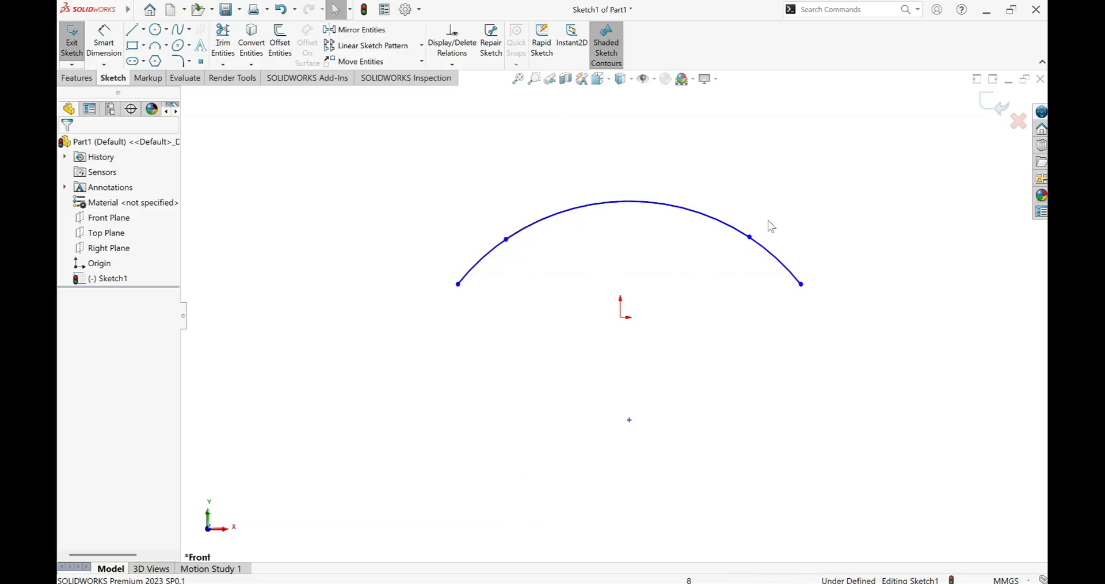
left_click(630, 420)
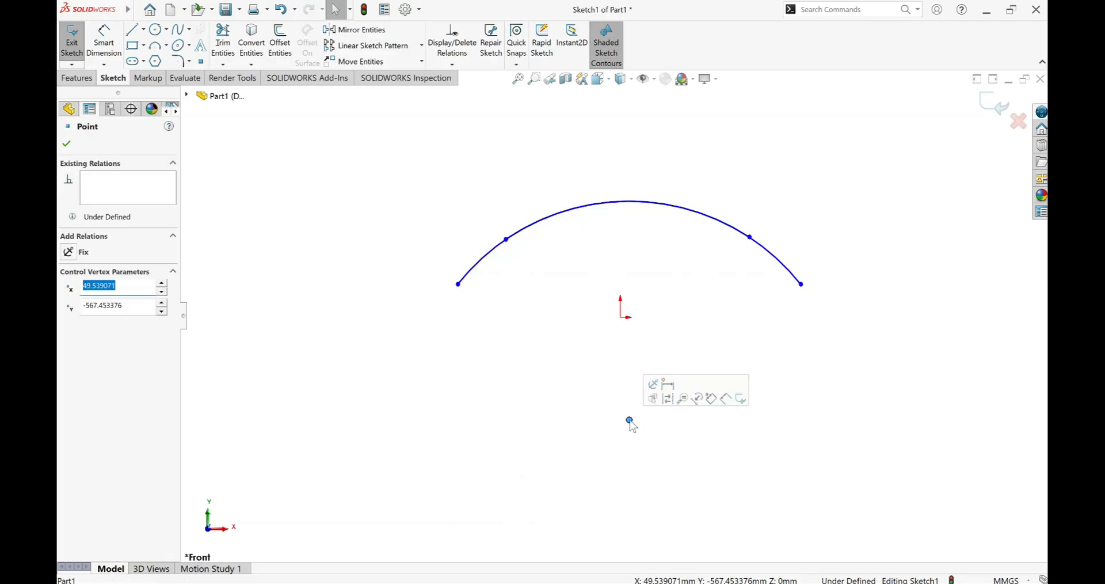
left_click(66, 143)
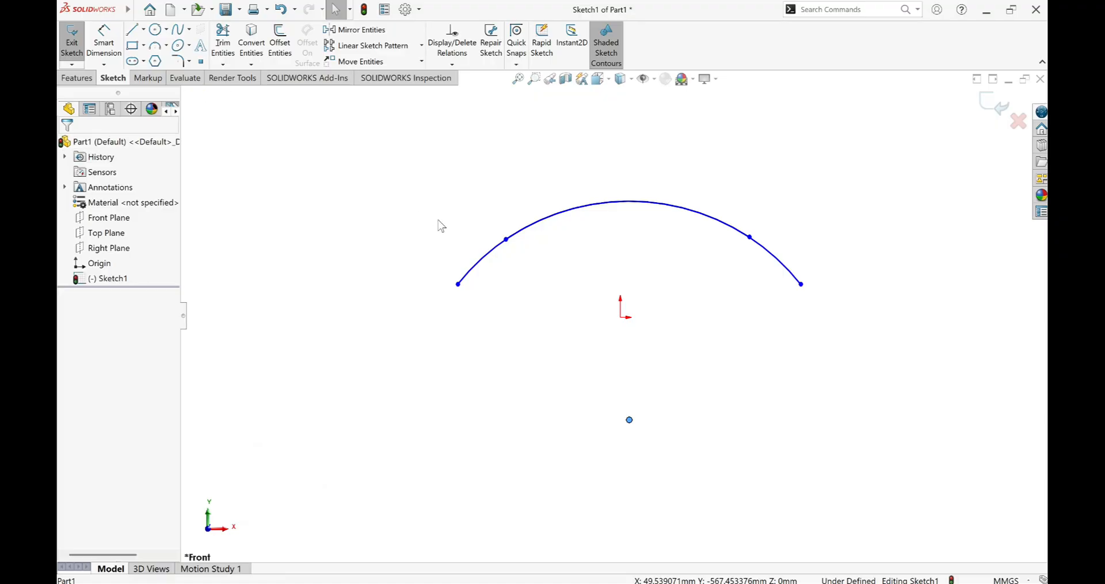
scroll(739, 247, "up", 3)
scroll(734, 249, "down", 2)
scroll(536, 274, "up", 4)
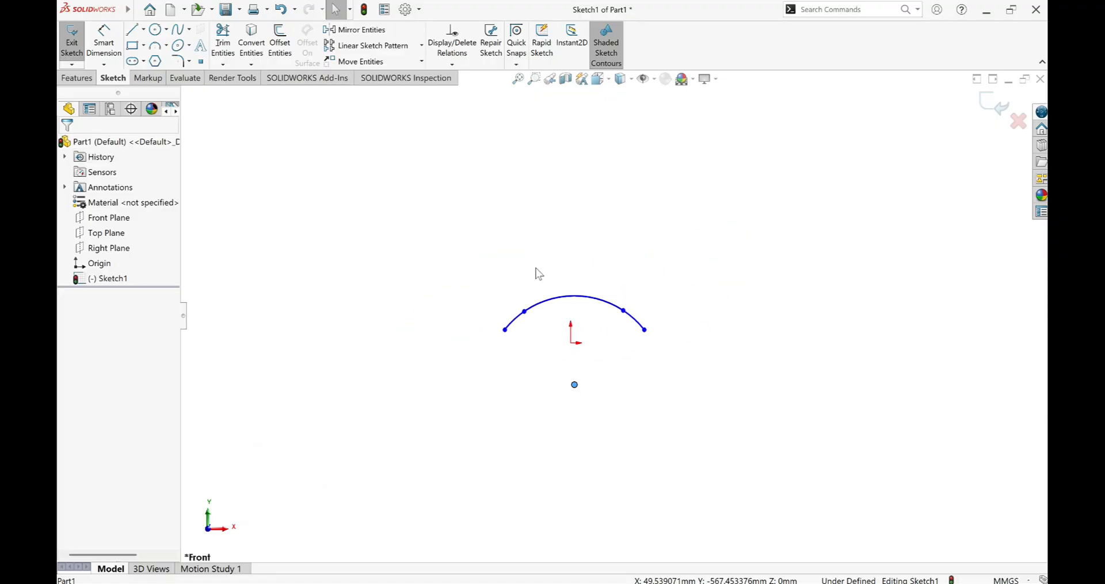
scroll(550, 326, "down", 3)
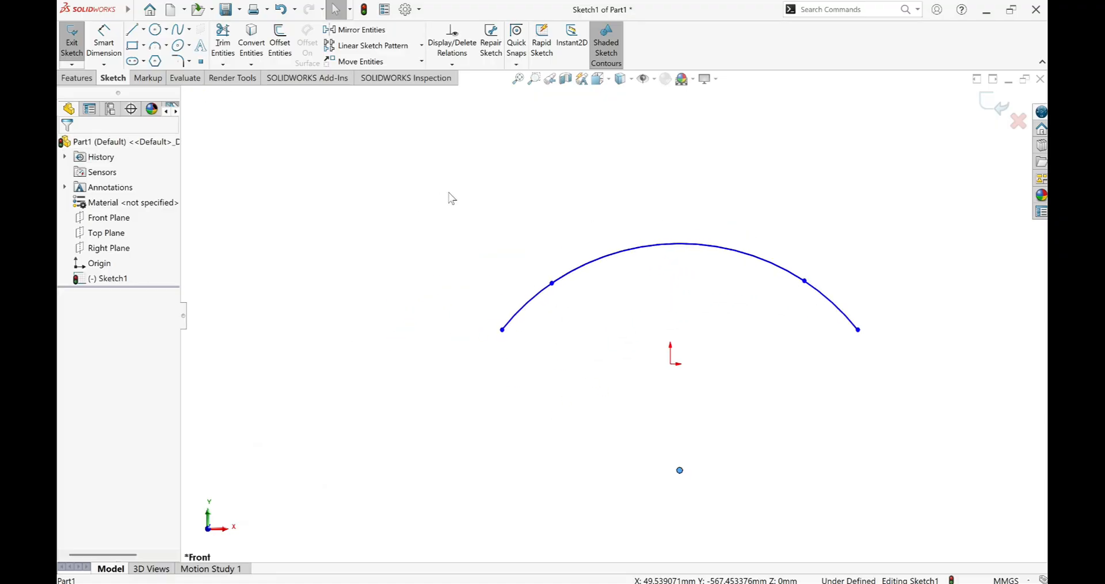
left_click(133, 29)
left_click(348, 261)
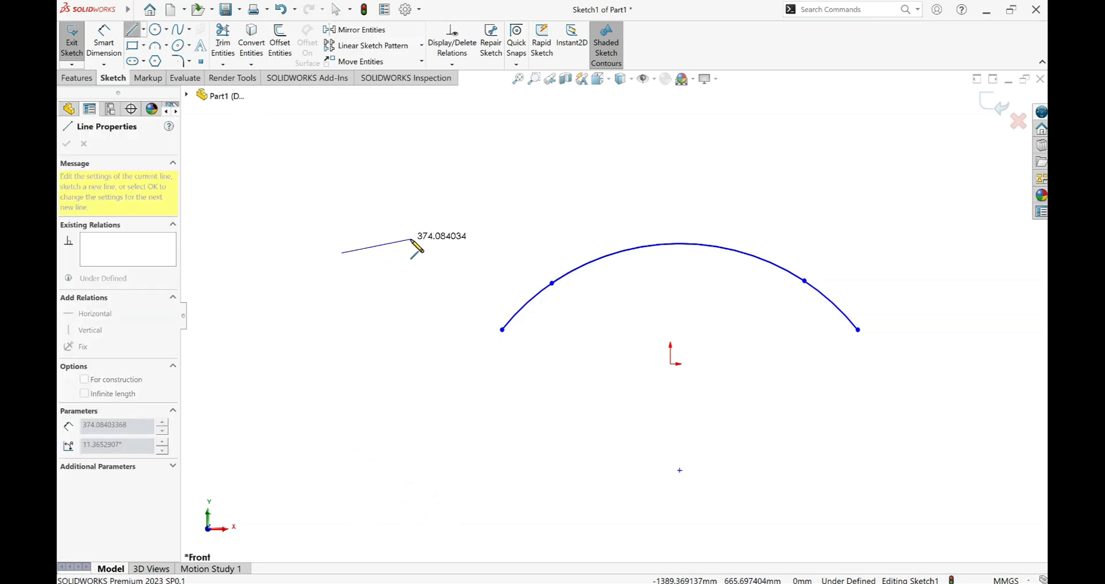
key("Escape")
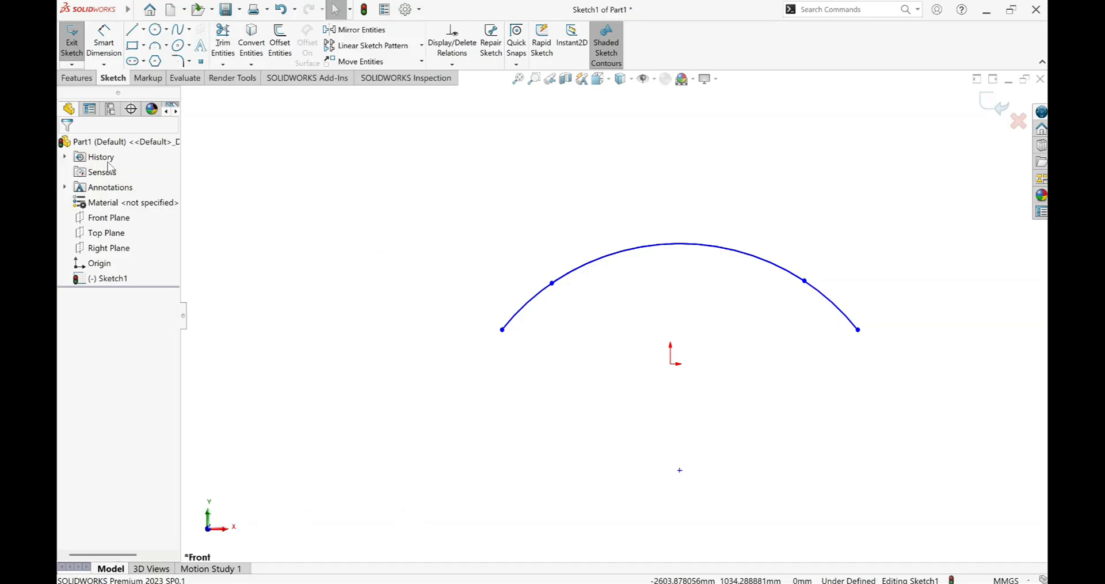
Place two sketch points up and to the left of the arcs, at about X -1671, Y 651 mm and X -800, Y 861 mm.
left_click(201, 62)
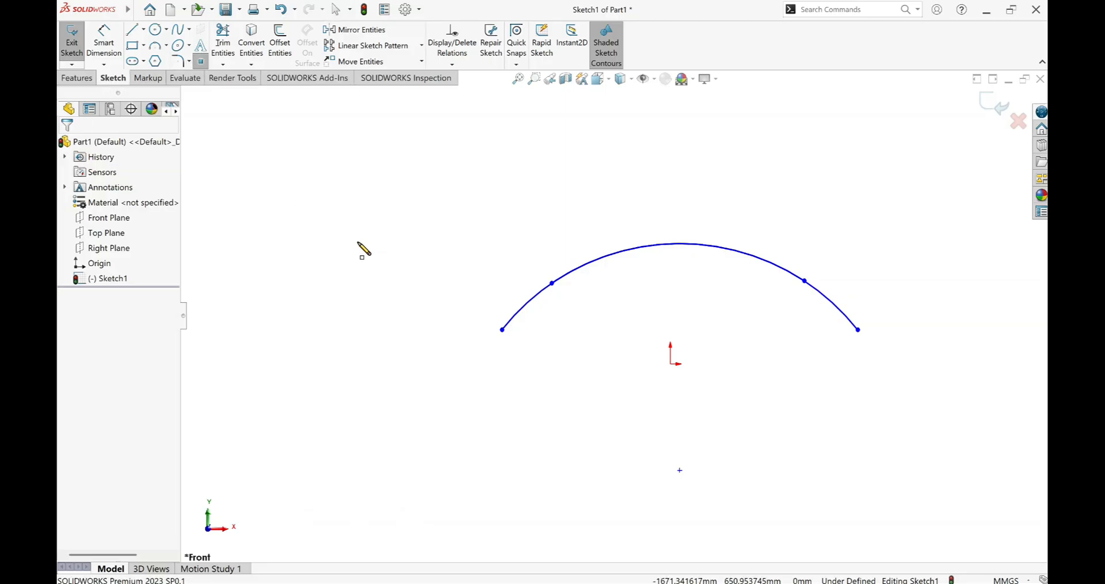
left_click(357, 242)
left_click(521, 203)
right_click(521, 202)
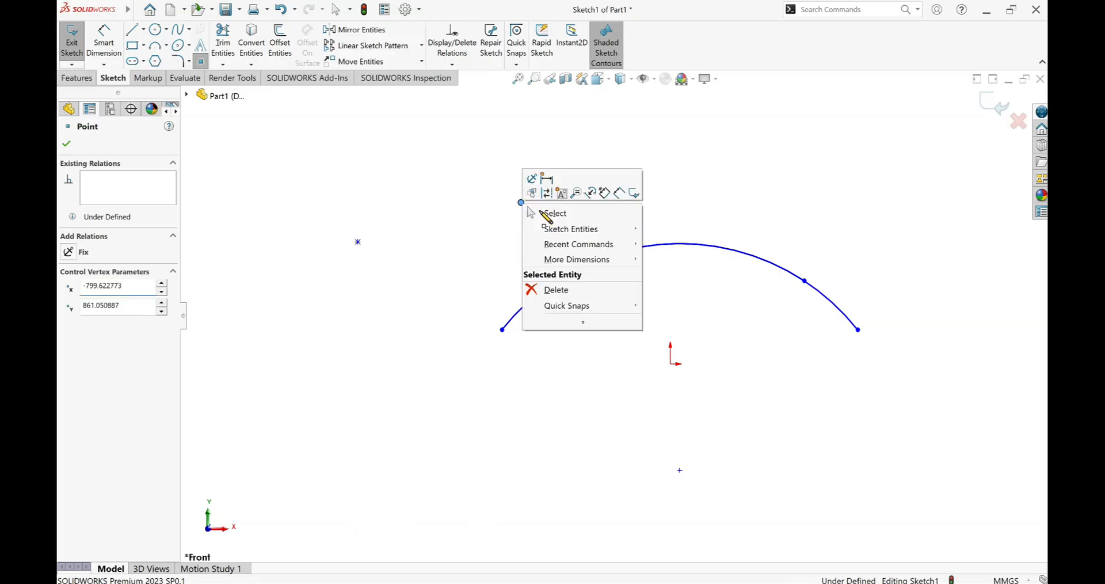
left_click(544, 212)
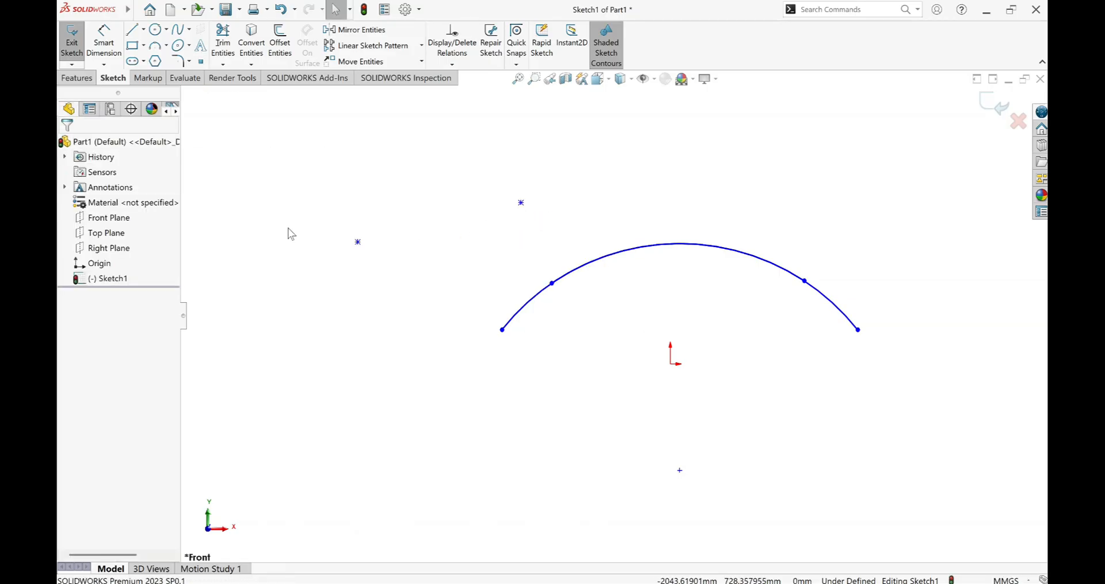
Add a Horizontal relation between the two free sketch points.
left_click(357, 241)
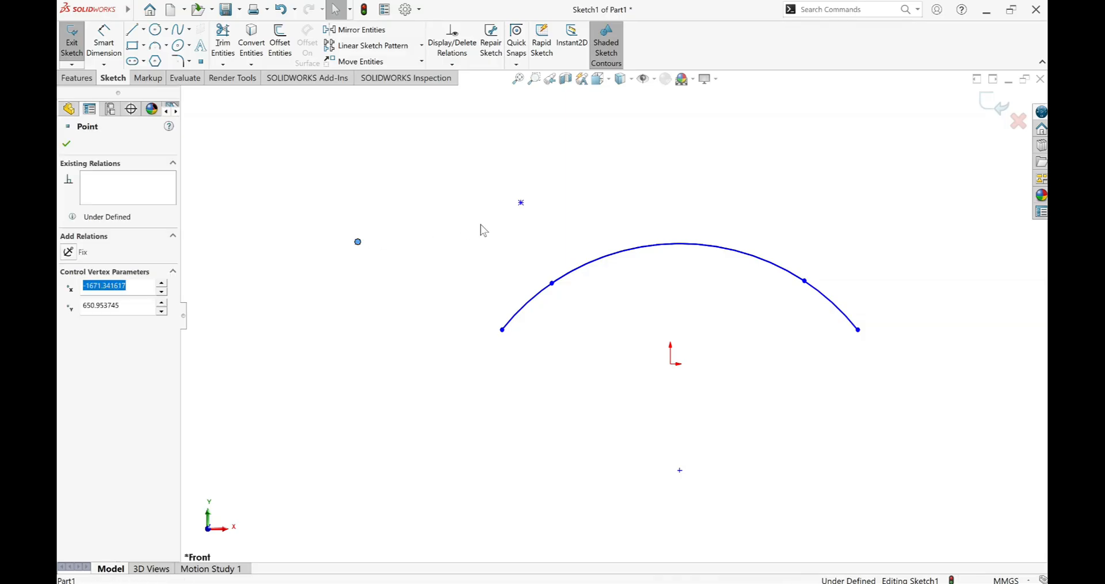
left_click(522, 203, "ctrl")
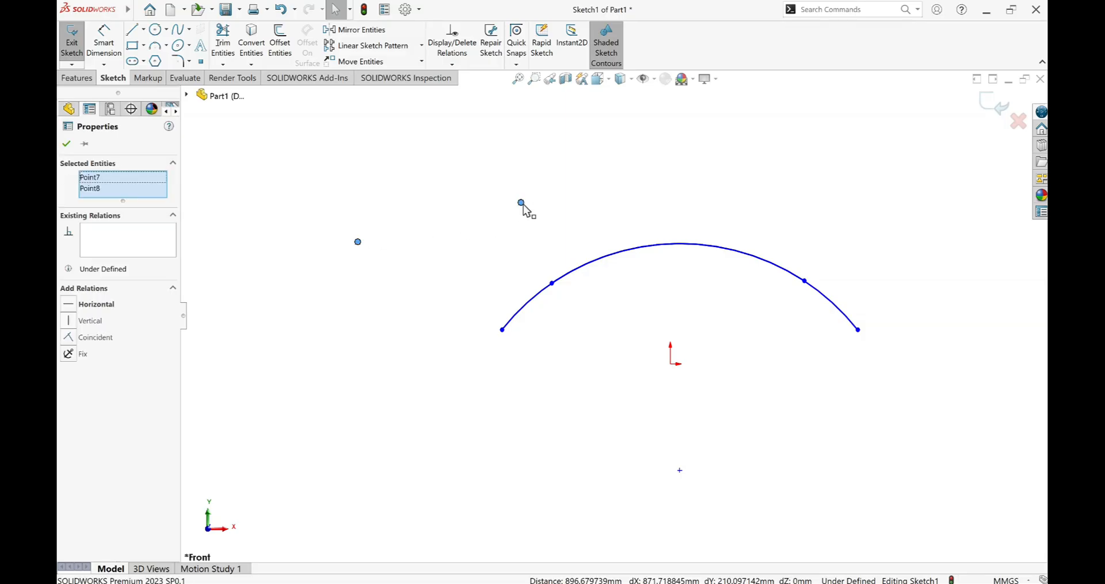
left_click(69, 307)
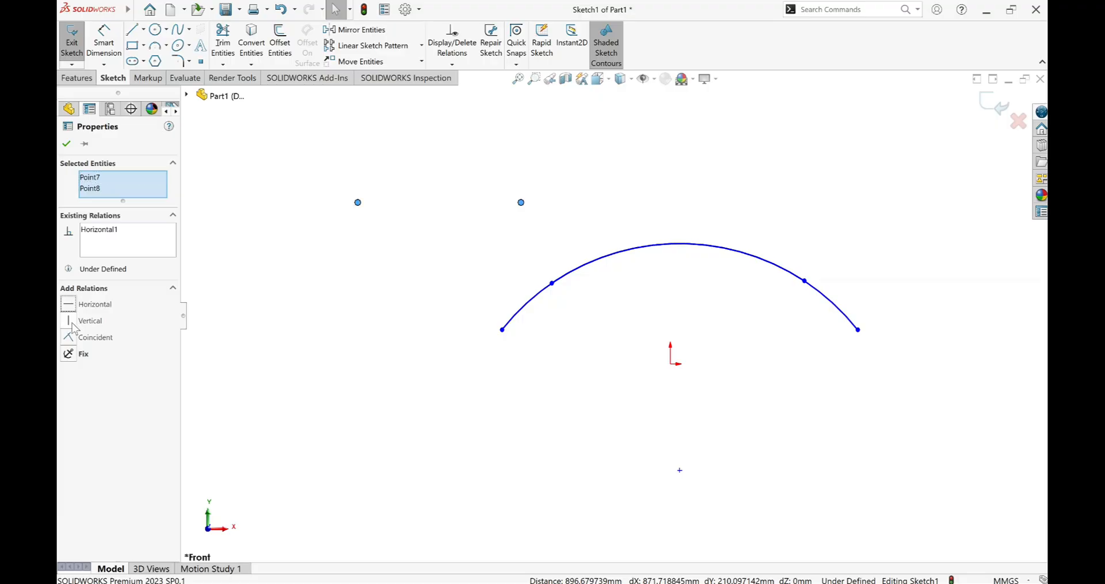
left_click(69, 320)
key("ctrl+z")
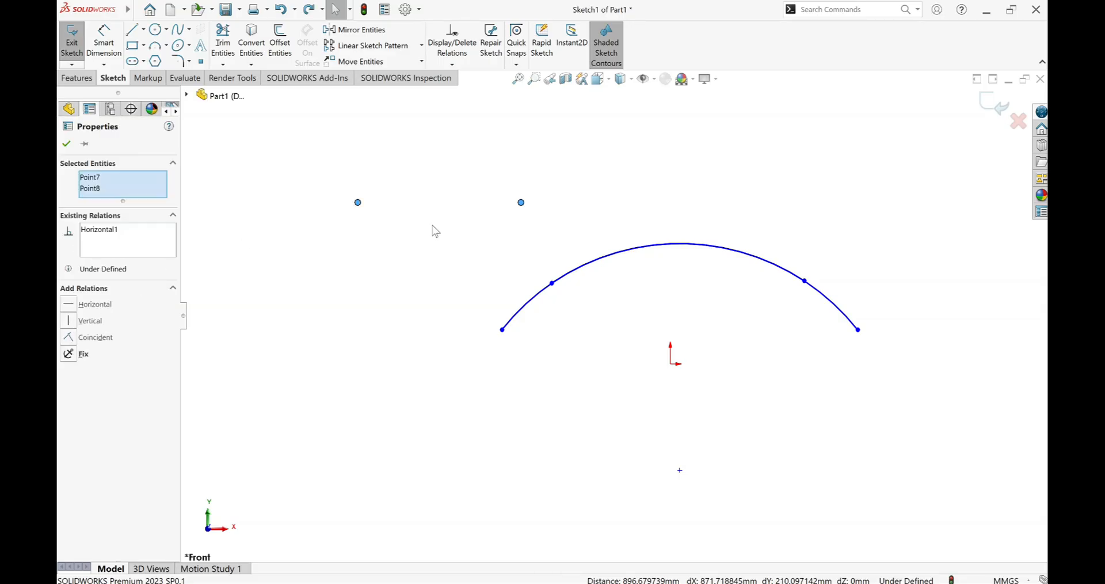
left_click(66, 143)
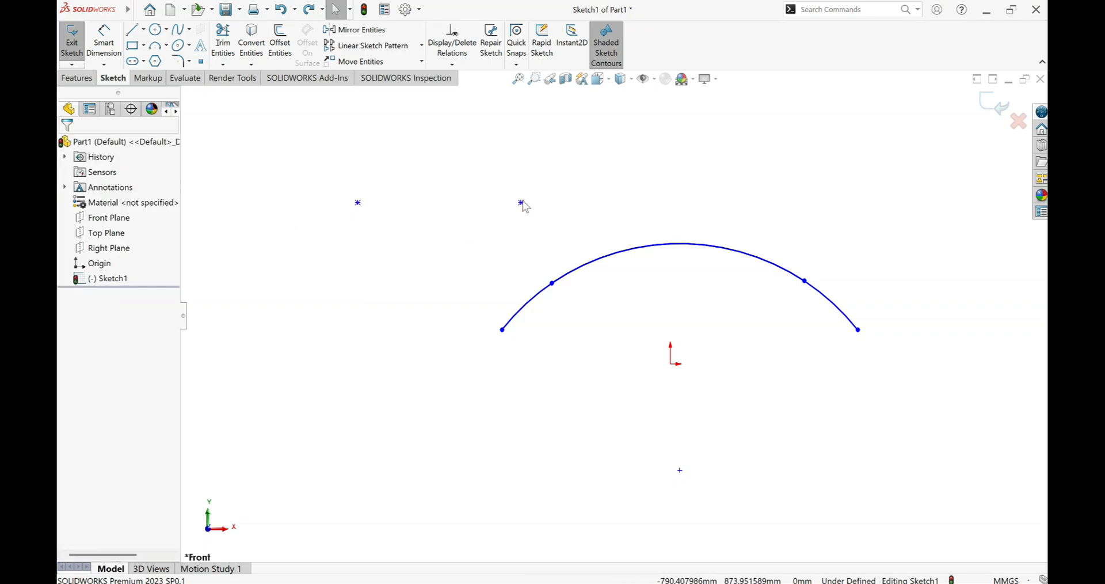
Move the right sketch point down and slightly left, to a height of about Y 590 mm.
left_click_drag(520, 205, 486, 244)
mouse_move(522, 205)
left_mouse_down()
mouse_move(483, 180)
mouse_move(435, 217)
mouse_move(556, 238)
mouse_move(620, 195)
mouse_move(429, 167)
mouse_move(676, 167)
mouse_move(682, 433)
mouse_move(643, 236)
mouse_move(829, 168)
mouse_move(503, 172)
mouse_move(334, 224)
mouse_move(391, 255)
mouse_move(492, 259)
left_mouse_up()
left_click(380, 262)
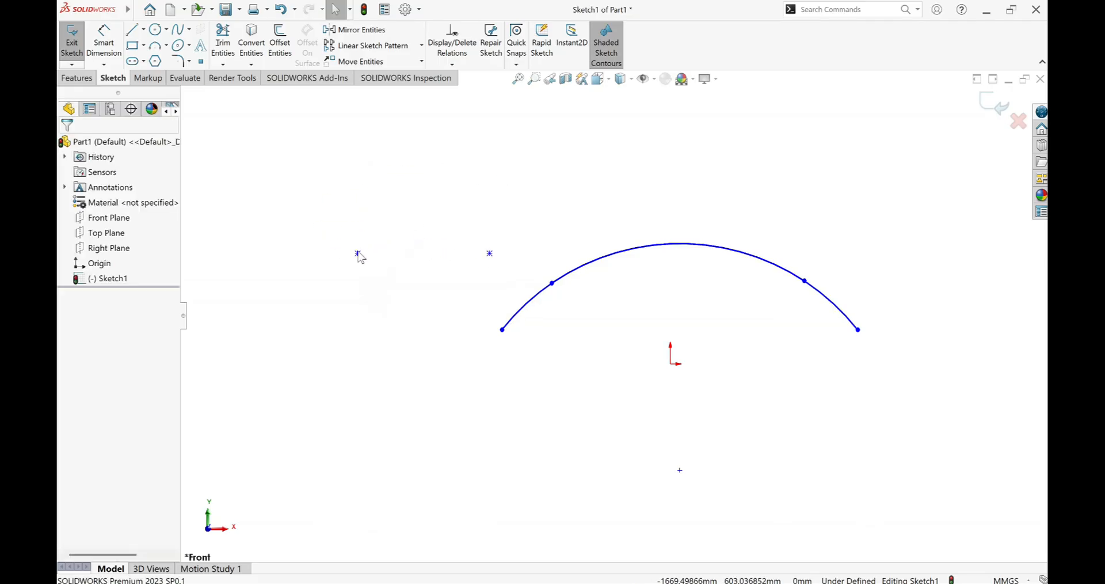
Delete the Horizontal relation between the two sketch points.
left_click(358, 254)
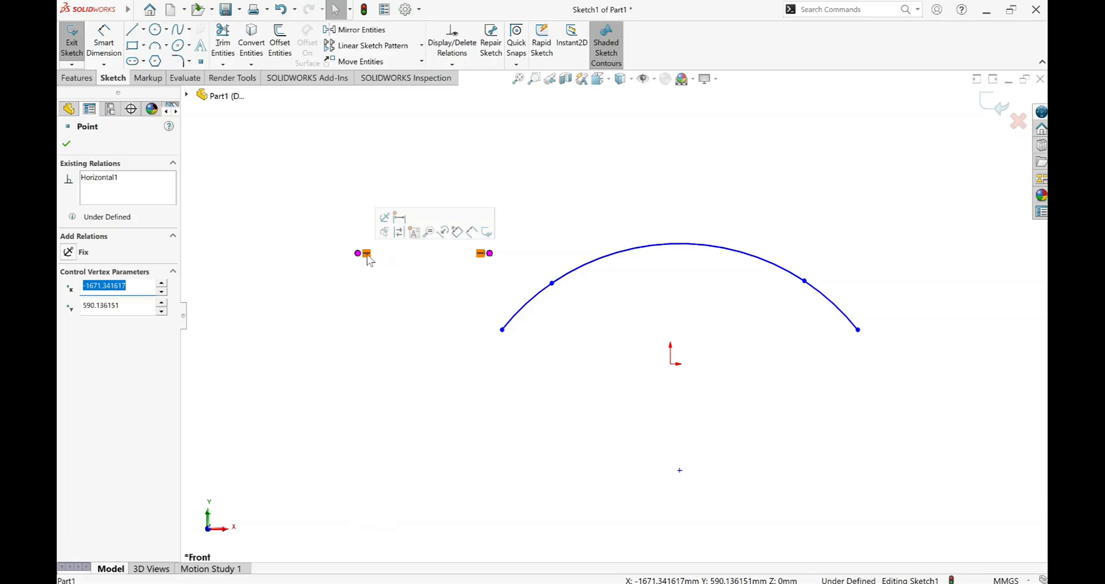
left_click(367, 255)
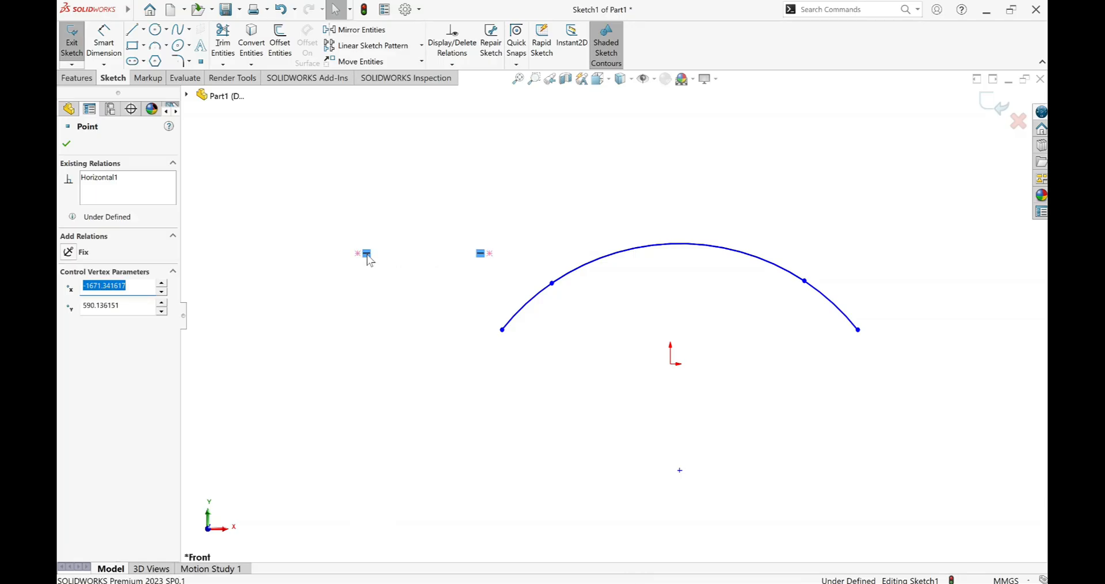
key("Delete")
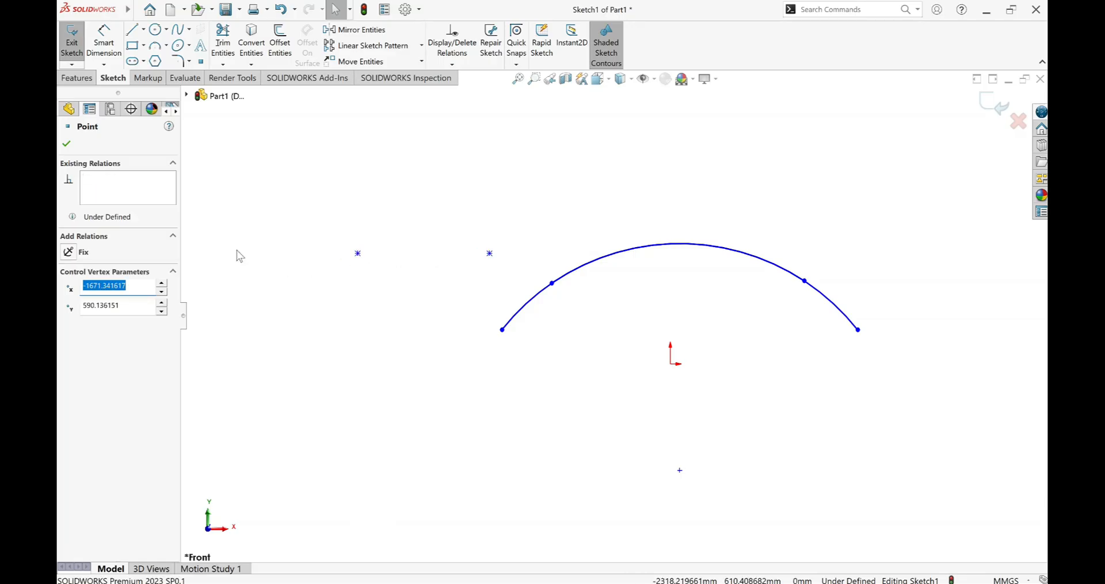
Move the right sketch point to about X -1255, Y 1173 mm and add a Vertical relation between both points.
mouse_move(490, 255)
left_mouse_down()
mouse_move(459, 210)
mouse_move(382, 172)
mouse_move(358, 133)
mouse_move(436, 145)
left_mouse_up()
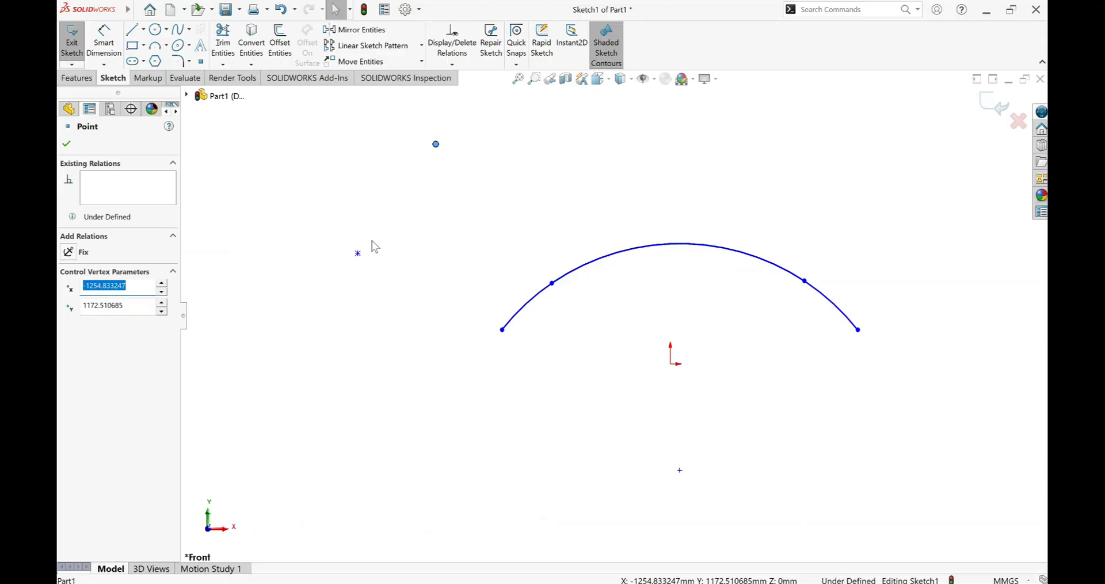
left_click(357, 254, "ctrl")
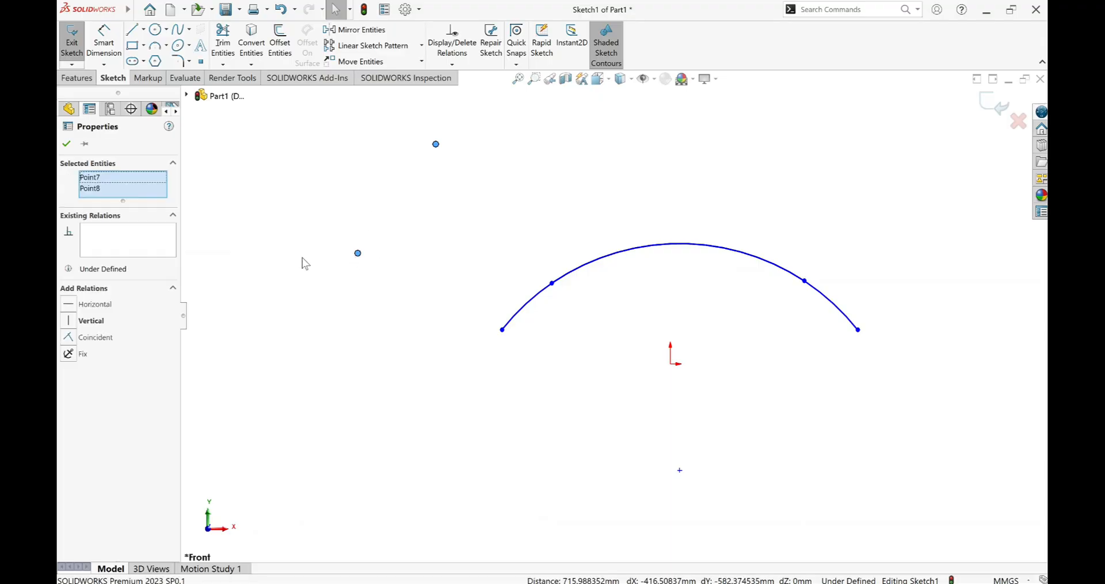
left_click(70, 321)
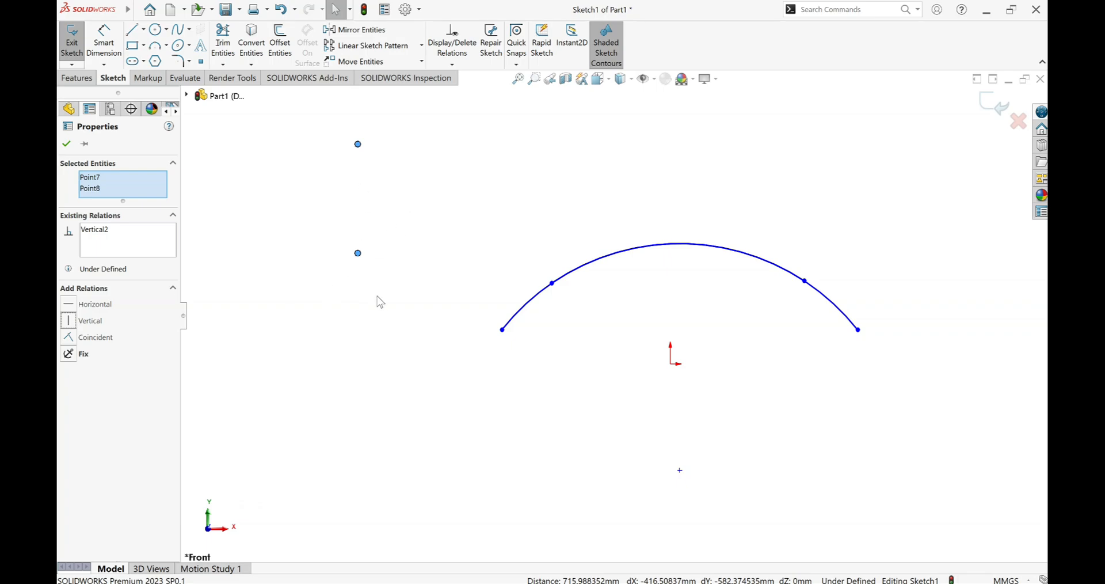
left_click(66, 144)
Dimension the vertical distance between the lower sketch point and the origin, accepting the value as drawn.
left_click(104, 40)
left_click(358, 254)
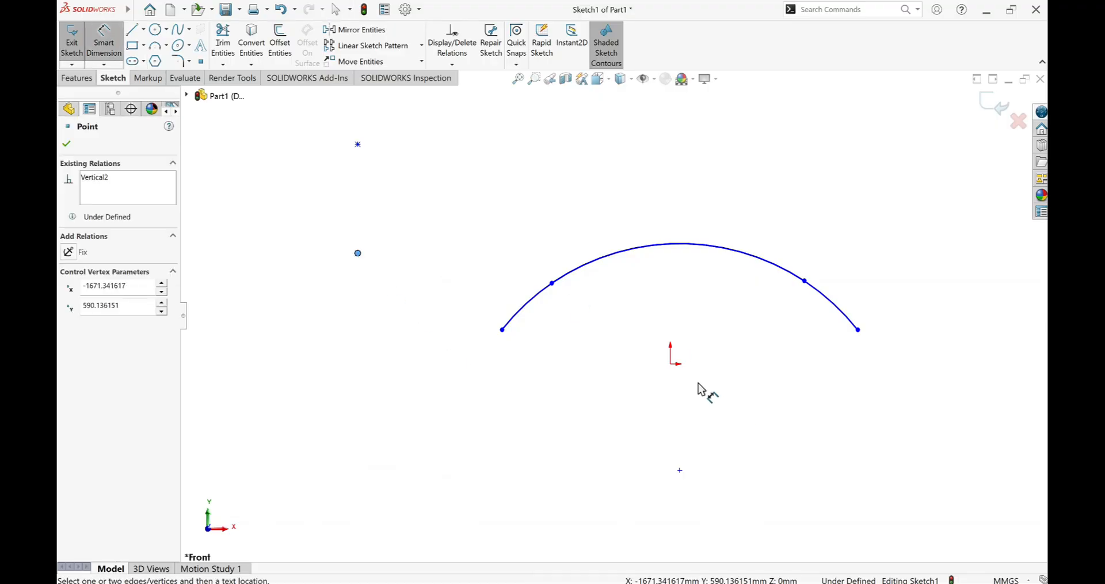
left_click(670, 363)
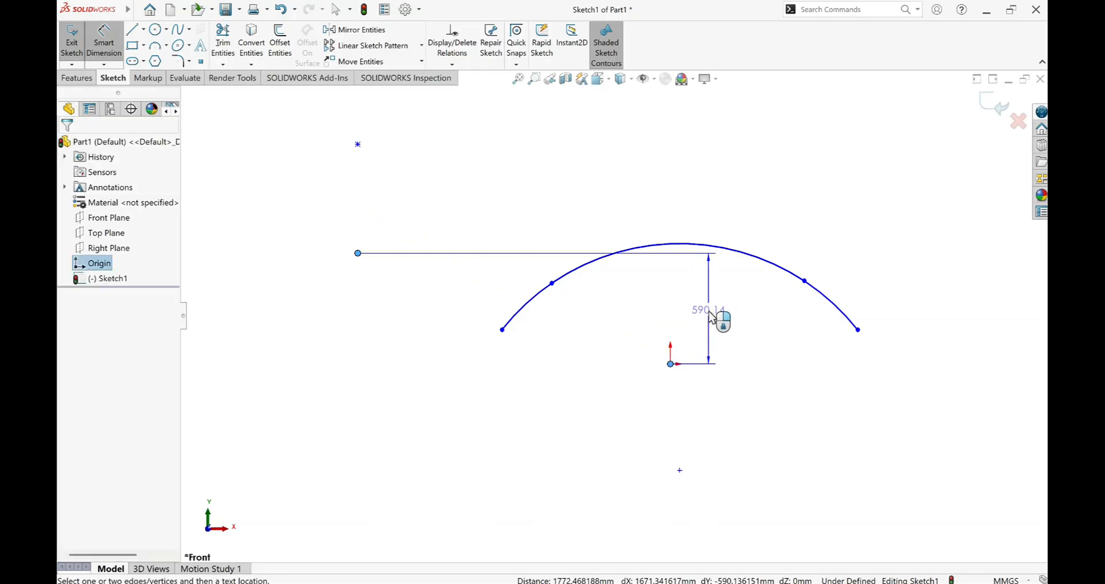
left_click(710, 314)
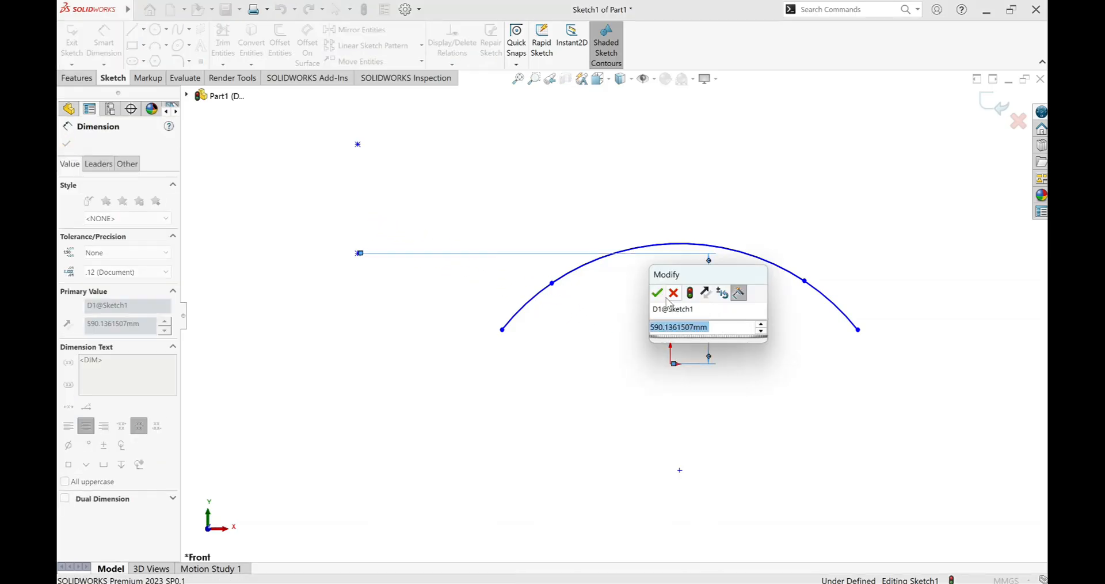
left_click(657, 292)
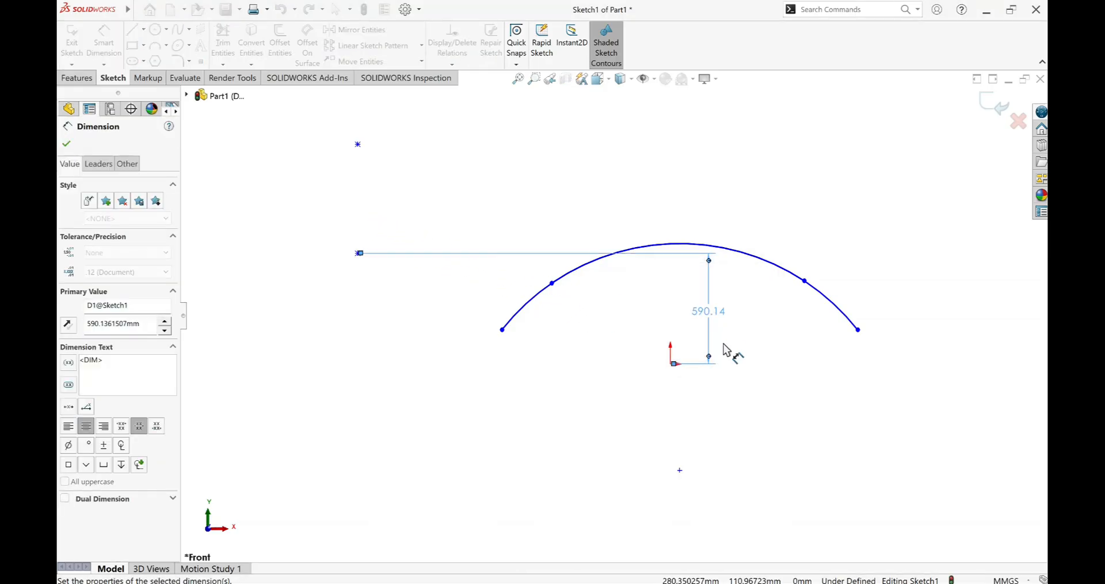
Dimension the vertical distance from the origin to the upper sketch point, accepting the value as drawn.
left_click(671, 365)
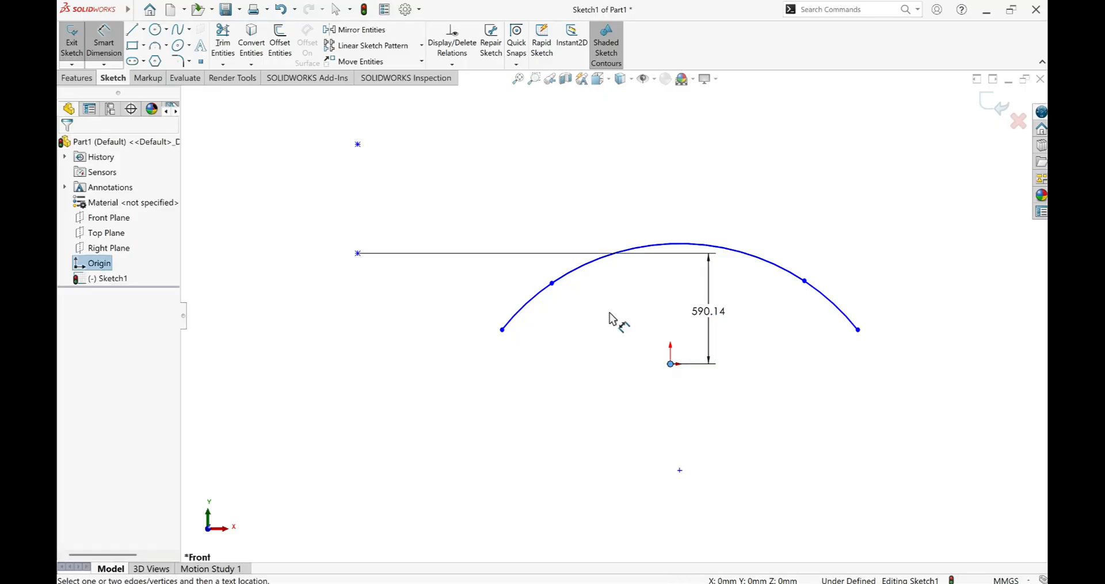
left_click(357, 144)
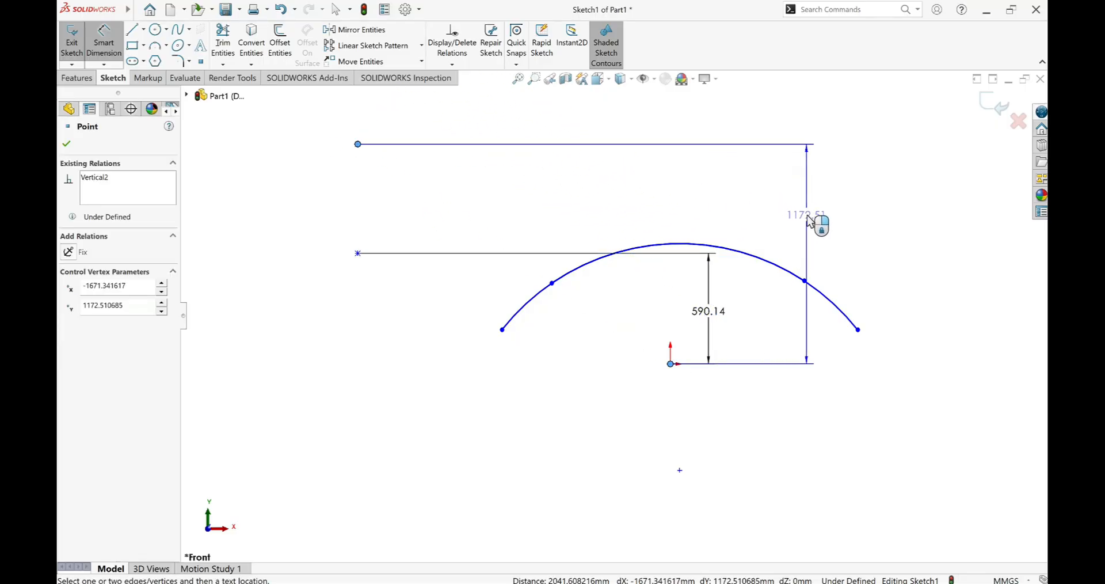
left_click(809, 221)
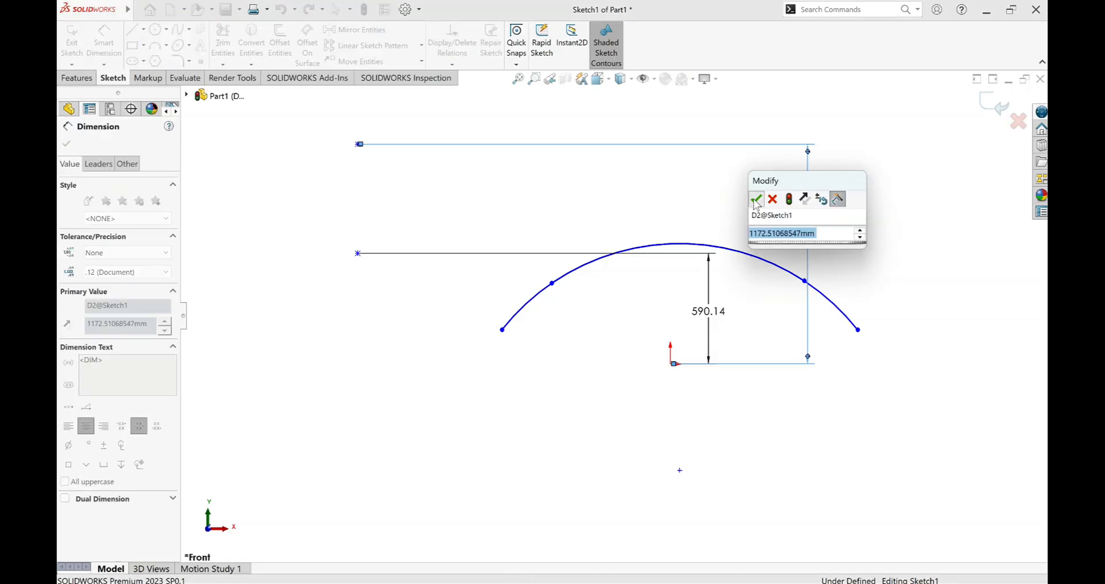
left_click(756, 200)
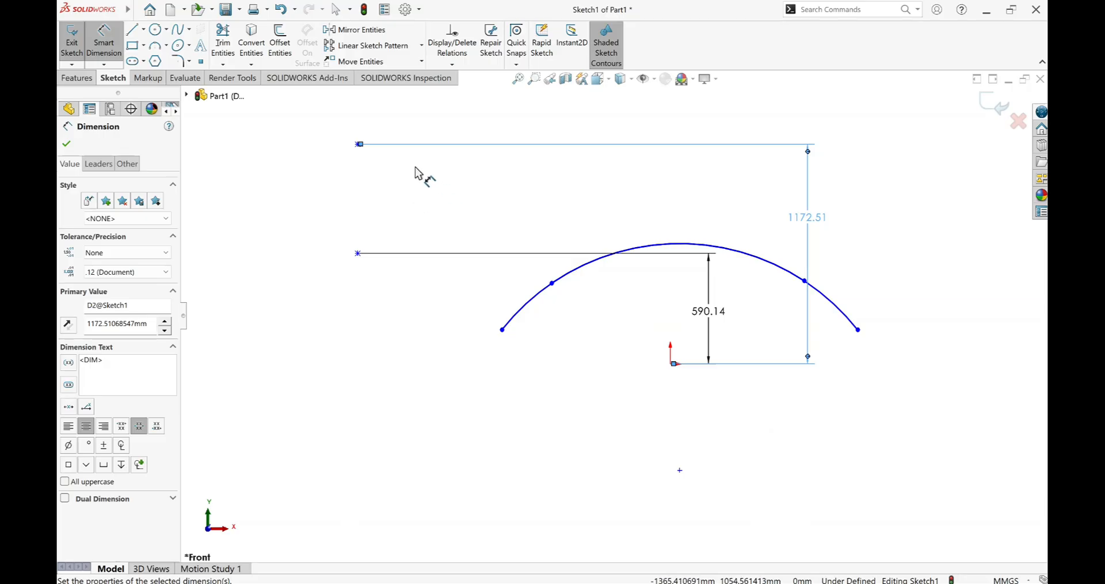
Dimension the horizontal distance from the upper sketch point to the origin, placing the dimension below the origin and accepting its value.
left_click(358, 144)
left_click(672, 364)
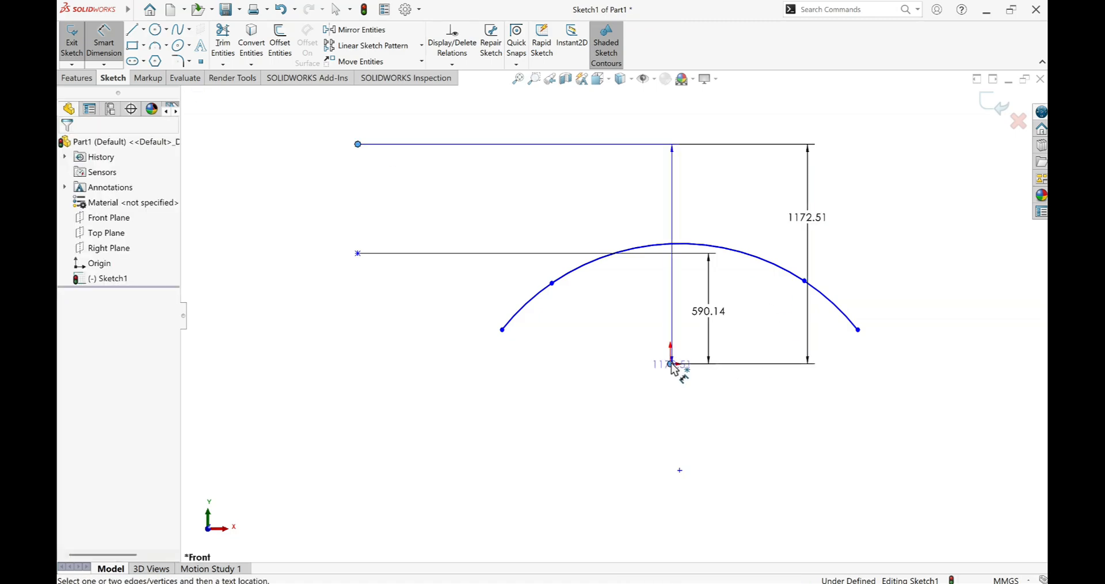
left_click(547, 429)
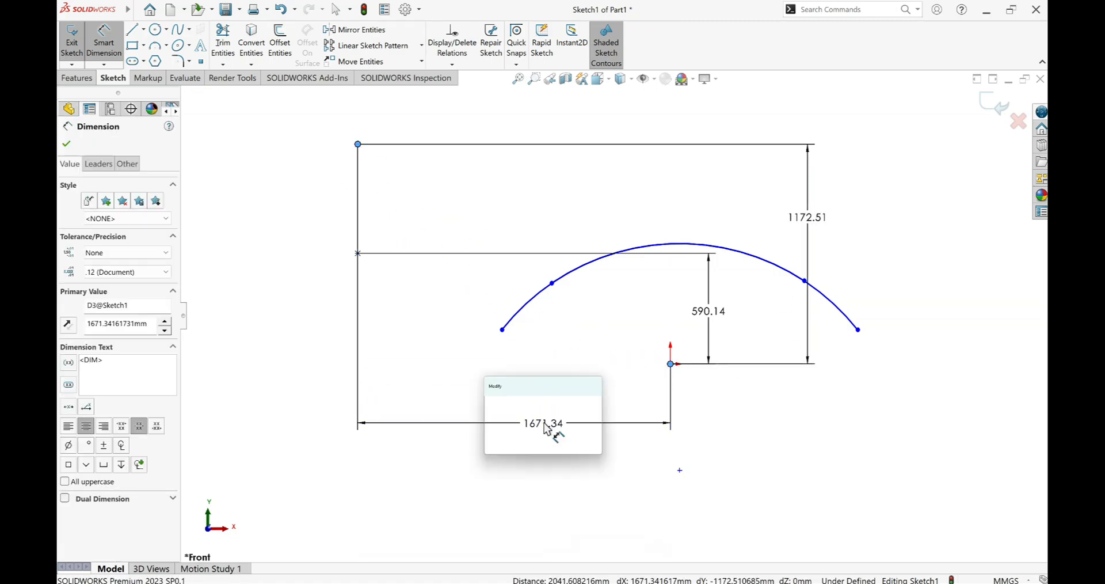
left_click(492, 405)
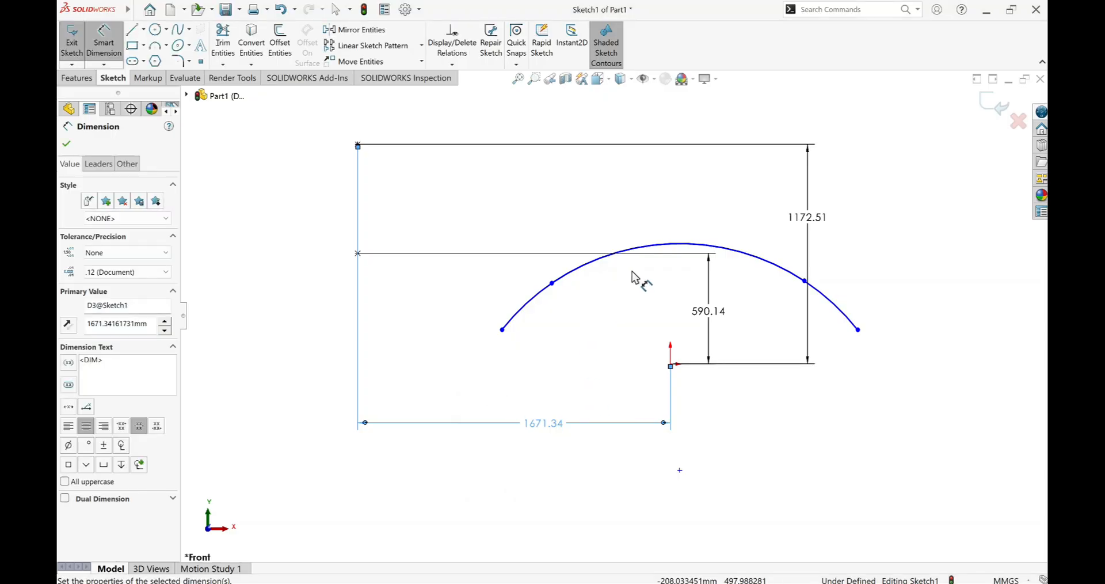
Delete the two coradial arcs from the sketch.
left_click(657, 247)
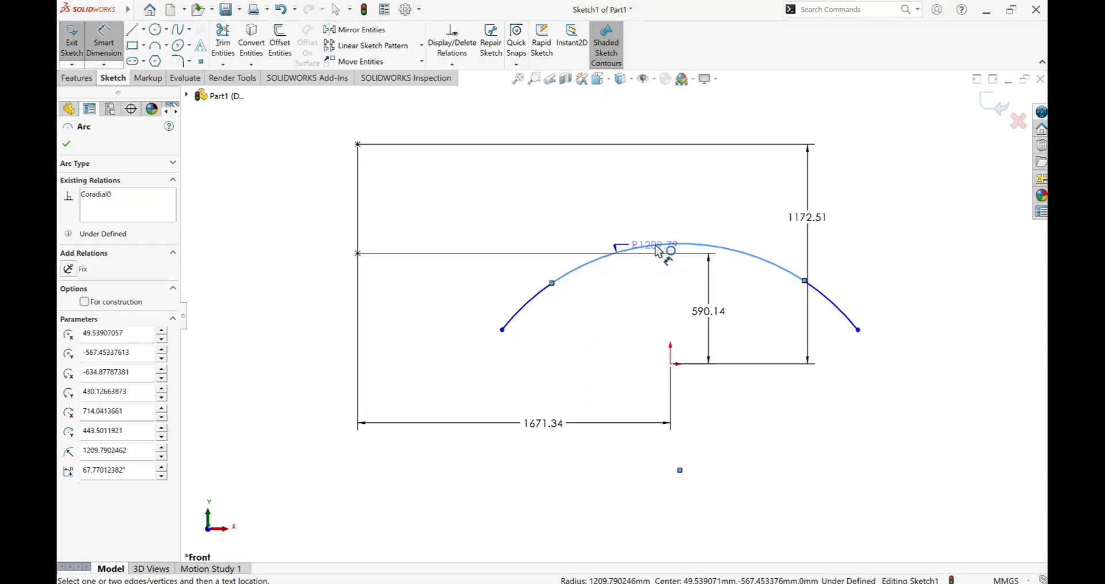
key("Escape")
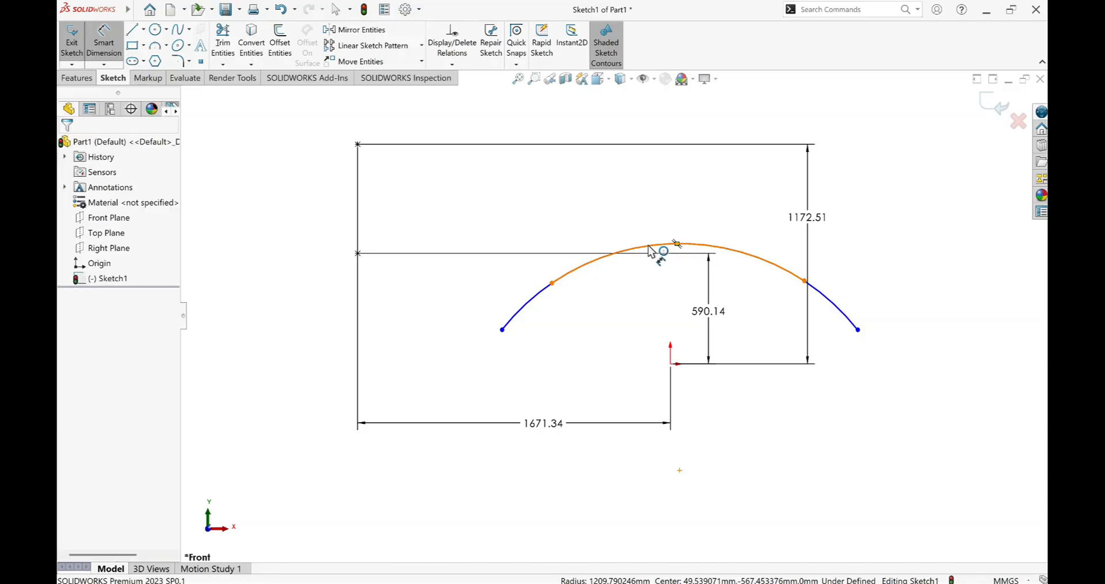
left_click(650, 250)
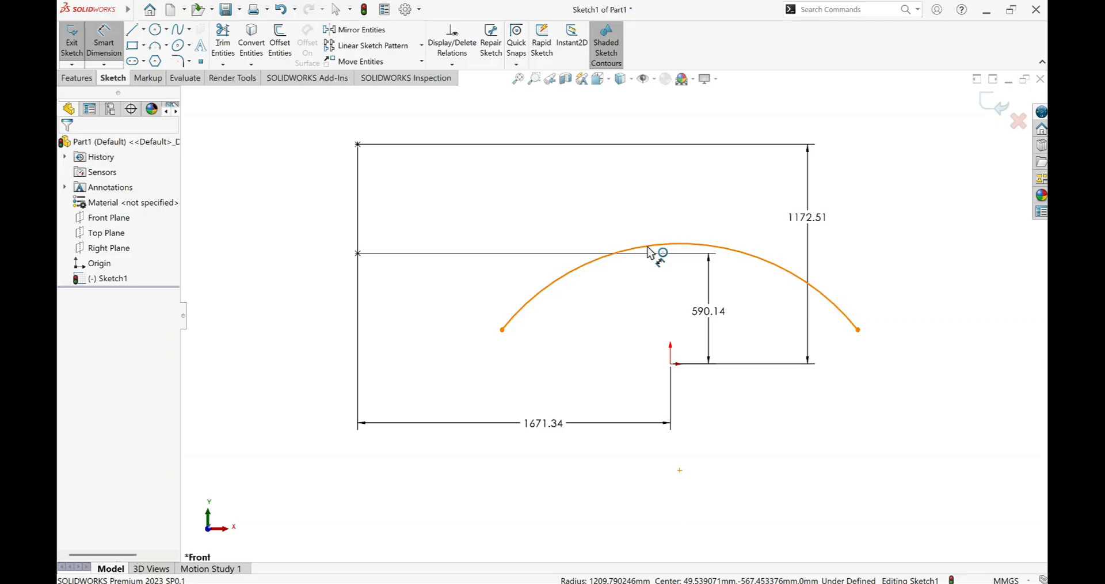
left_click(650, 247)
key("Delete")
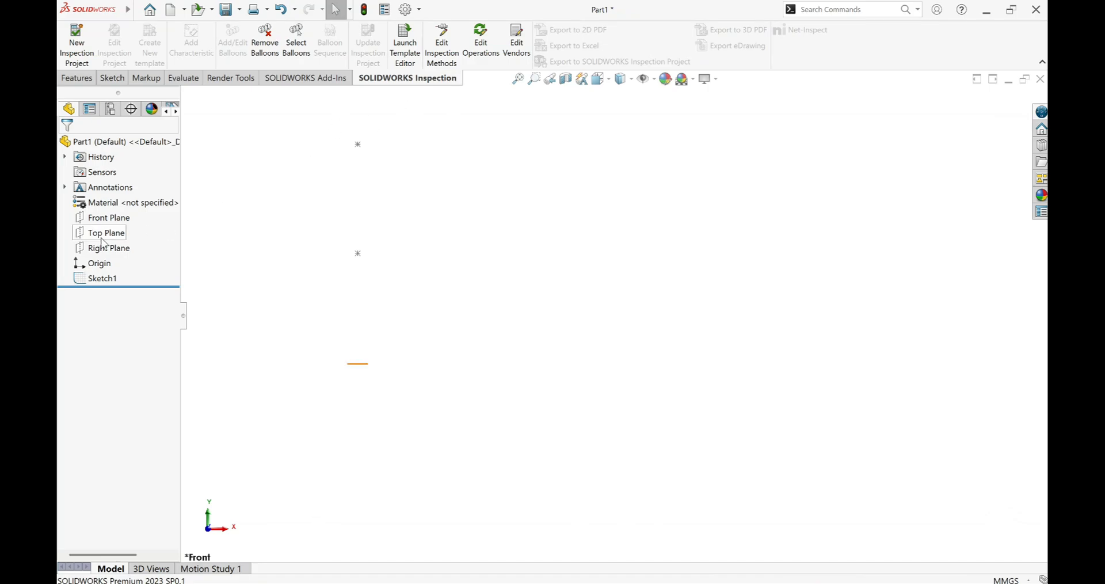
Start a new sketch on the Front Plane and draw one line sloping slightly down to the right.
left_click(84, 221)
left_click(90, 208)
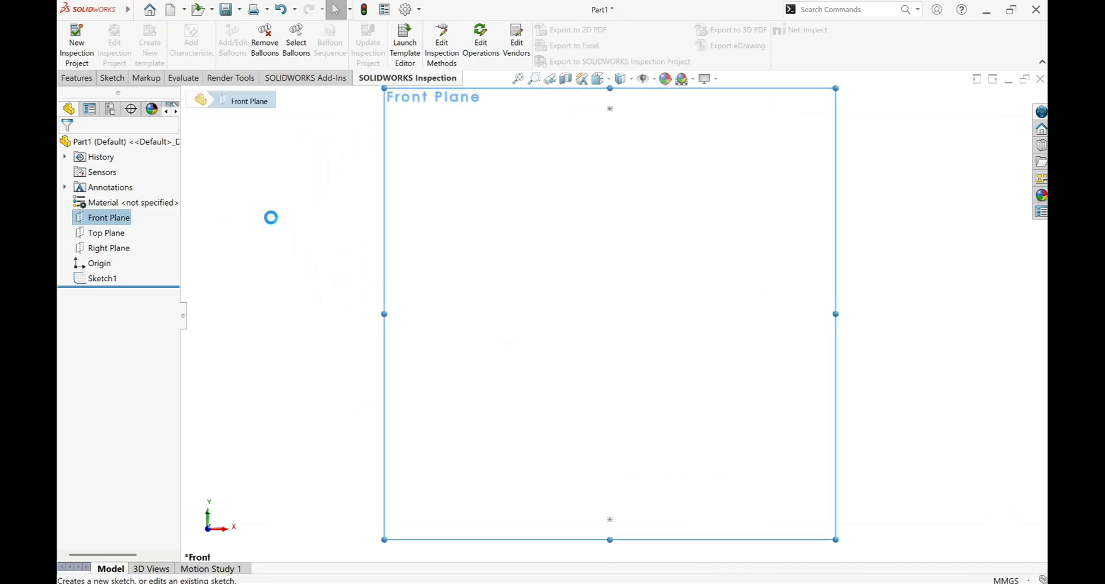
left_click(133, 29)
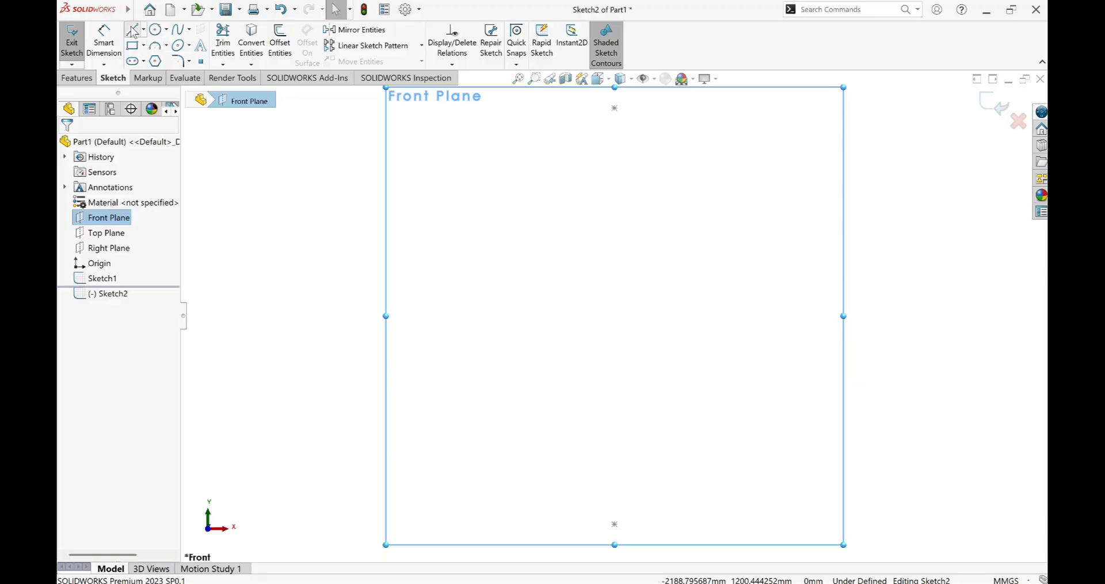
left_click(501, 237)
left_click(636, 250)
right_click(636, 250)
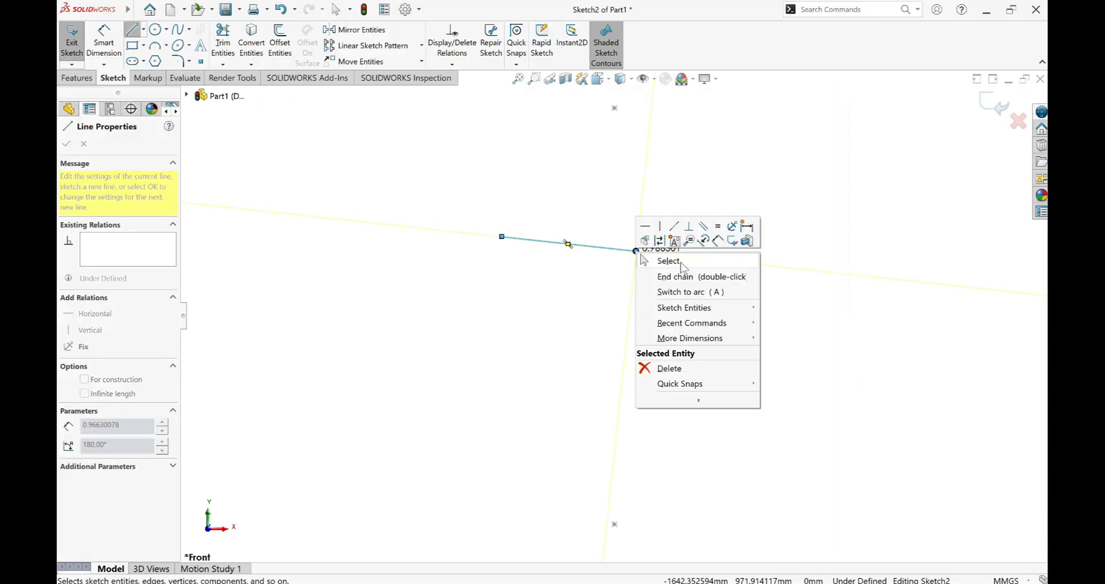
left_click(672, 260)
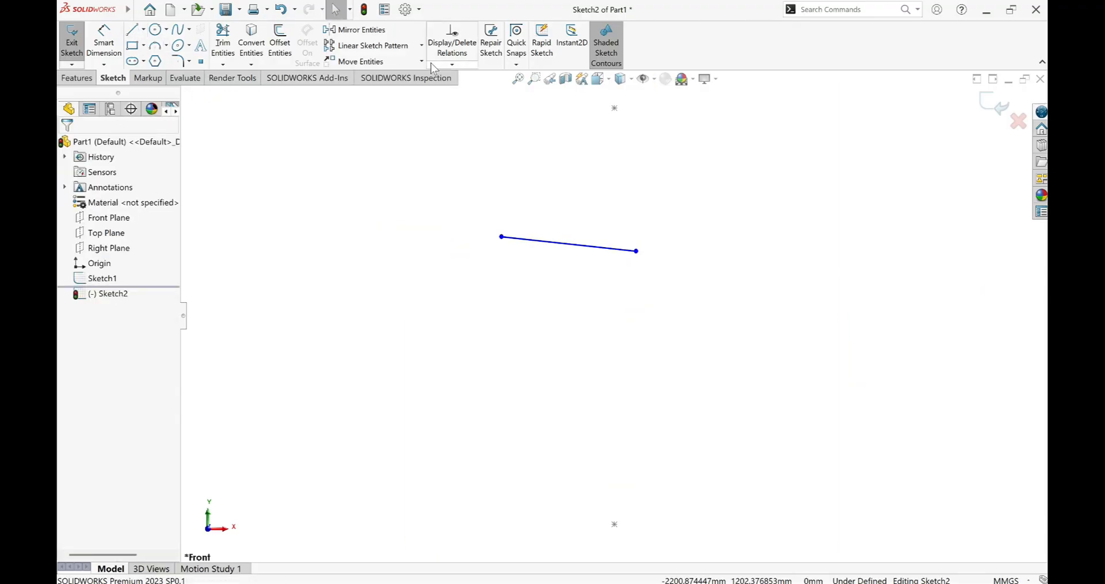
Place a sketch point below the line near its right end, at about X -1698, Y 884 mm.
left_click(460, 64)
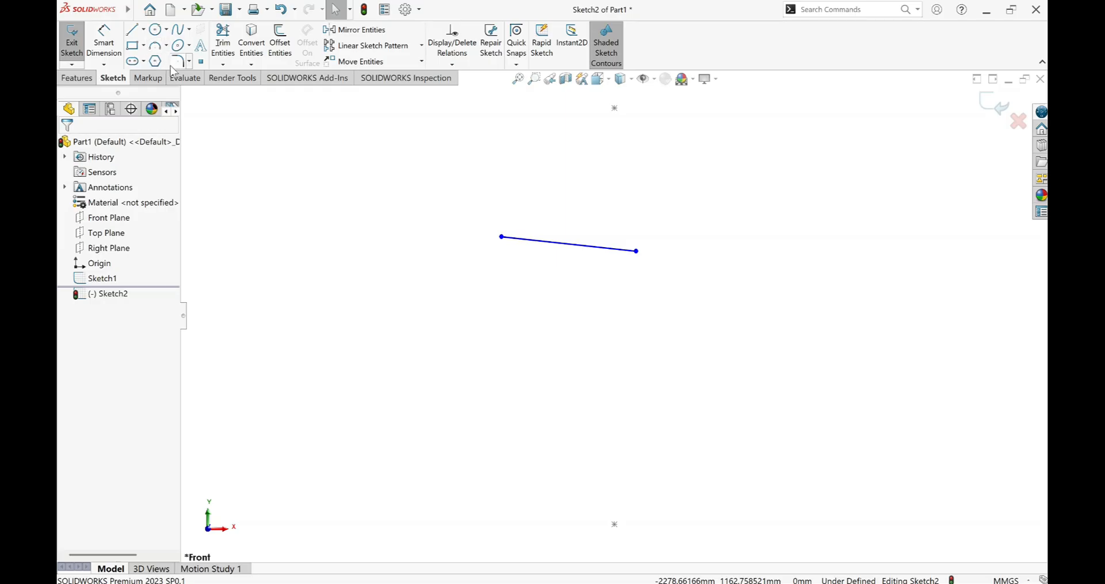
left_click(200, 61)
left_click(596, 313)
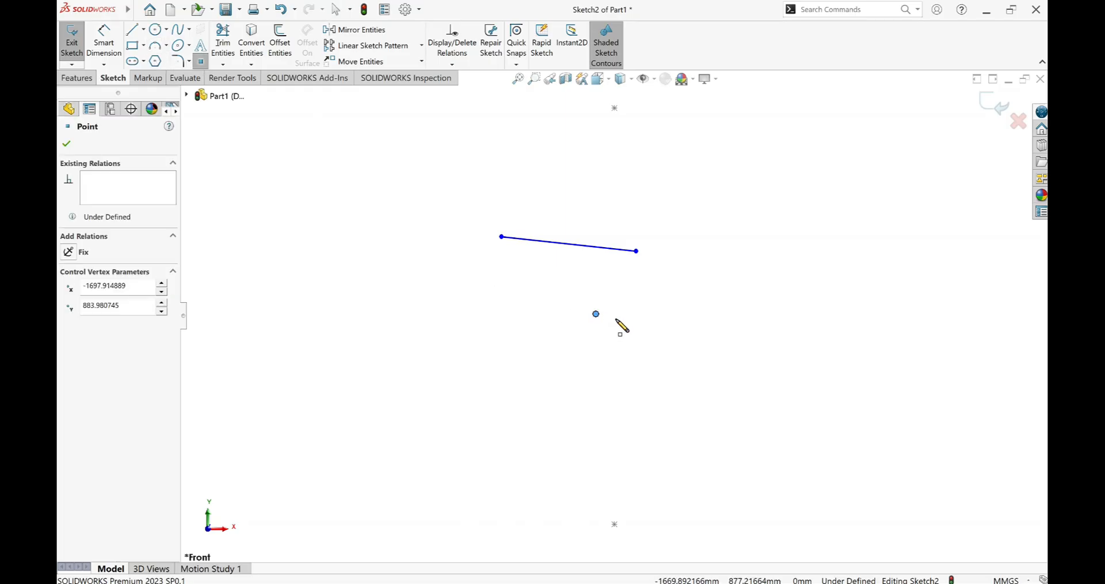
right_click(617, 321)
left_click(656, 328)
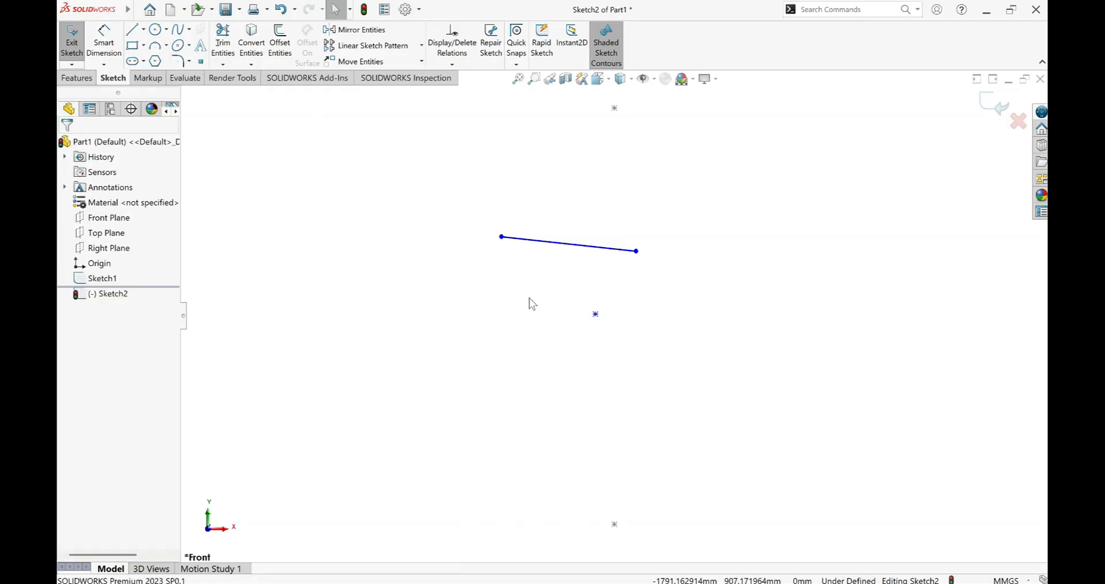
Select the sketch point together with the line's right endpoint and list the available relation commands.
left_click(596, 315)
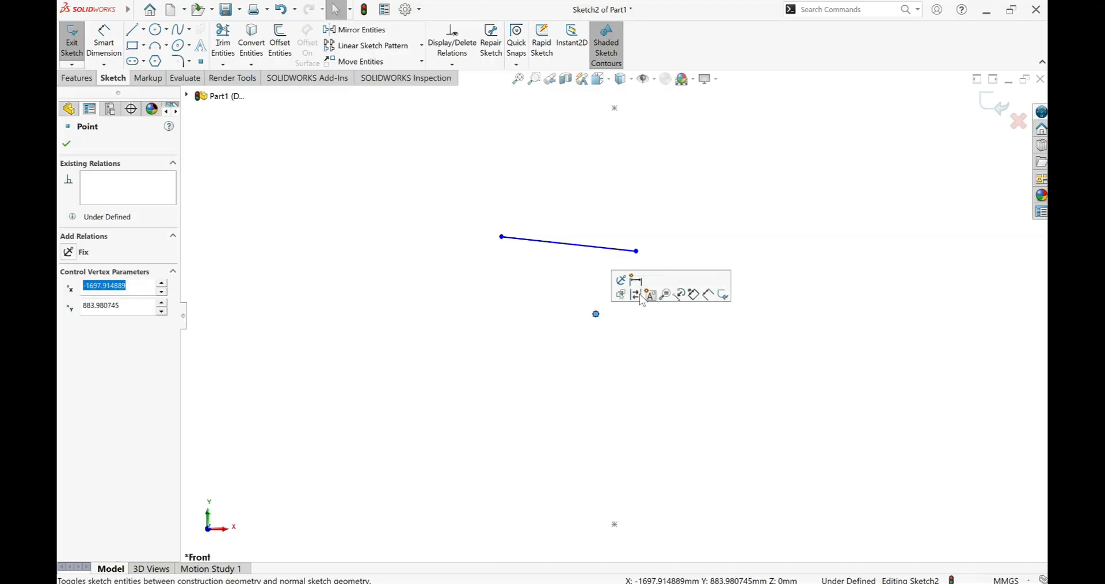
left_click(637, 251, "ctrl")
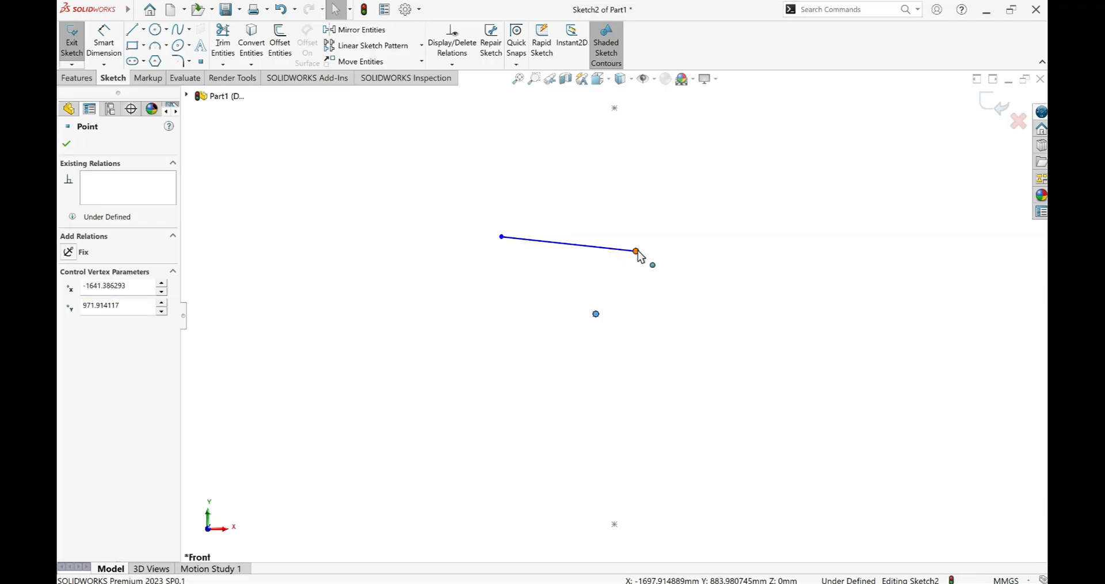
left_click(637, 251, "ctrl")
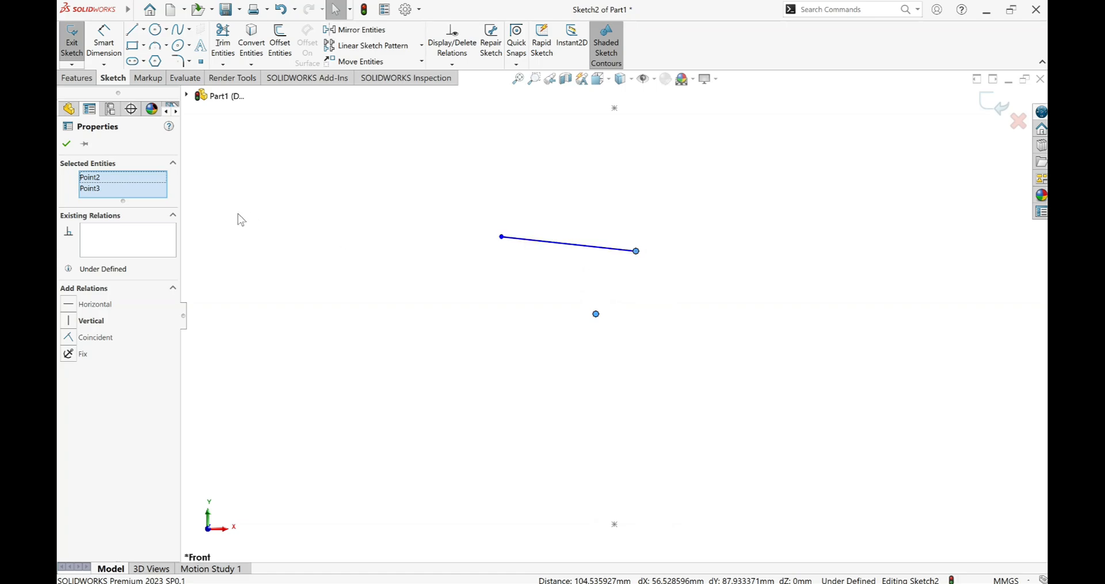
left_click(460, 65)
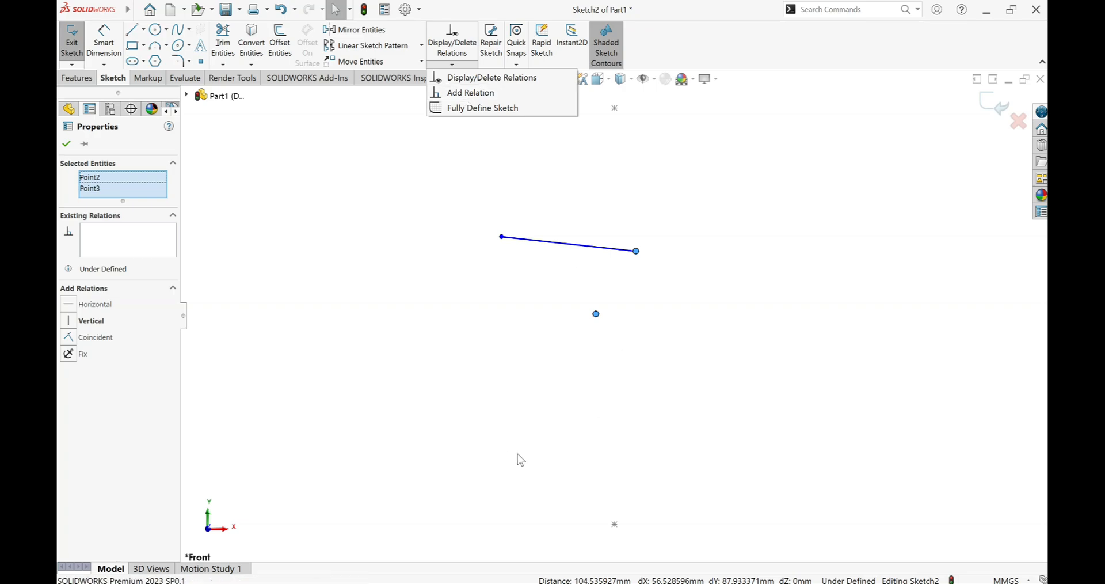
left_click(864, 582)
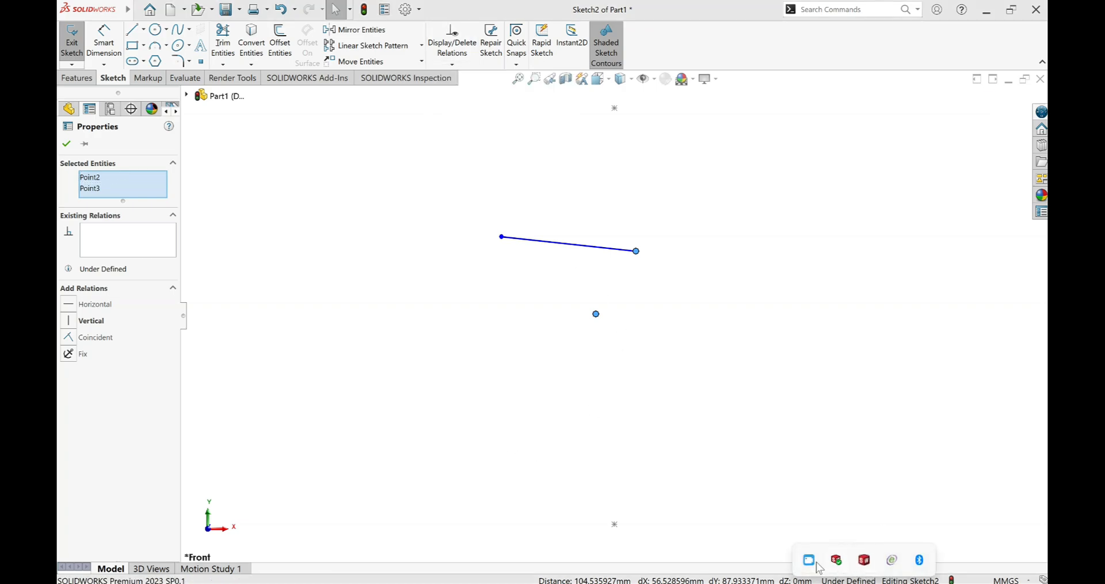